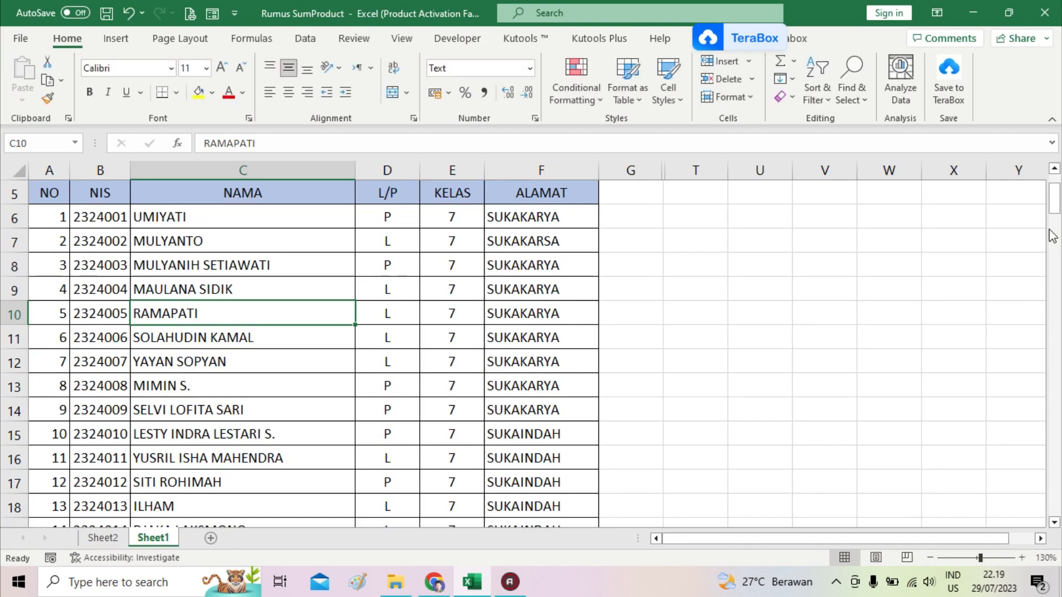
Highlight duplicate values in the NIS column, B6:B157, with Light Red Fill with Dark Red Text.
drag(1059, 207, 1057, 201)
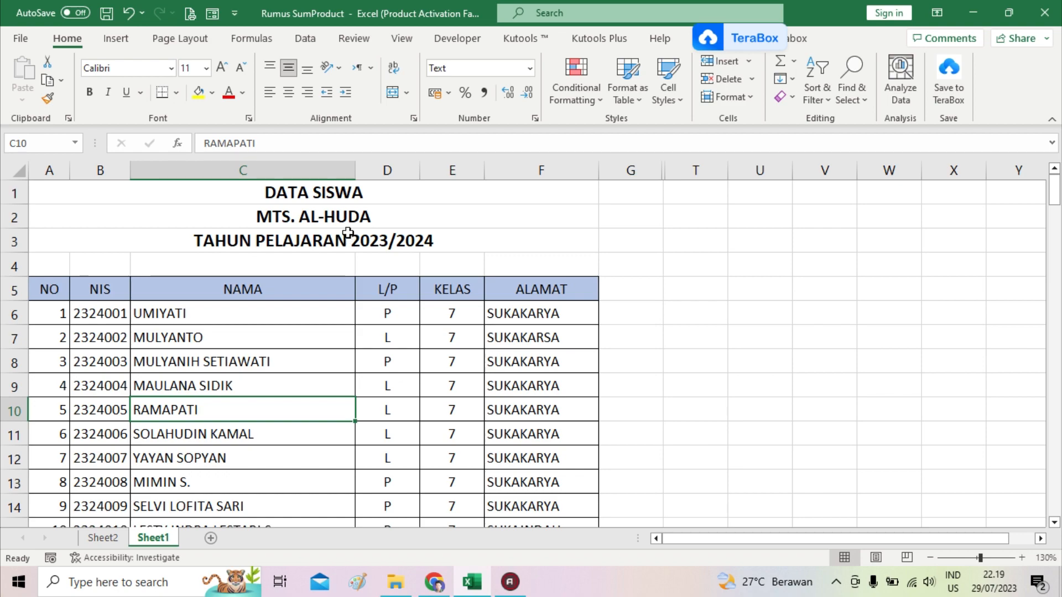
drag(1057, 199, 1057, 210)
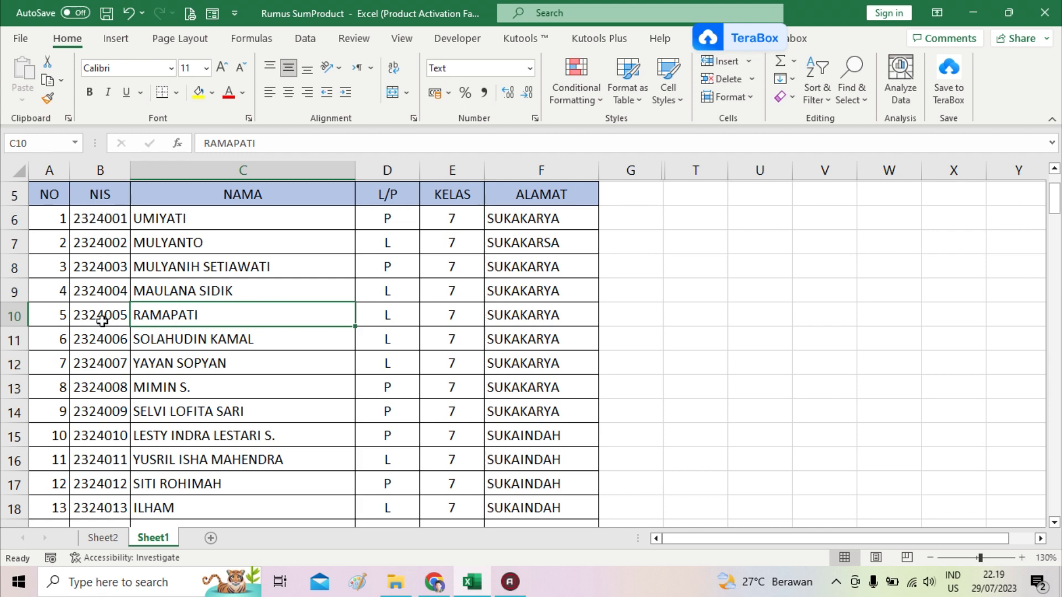
click(98, 219)
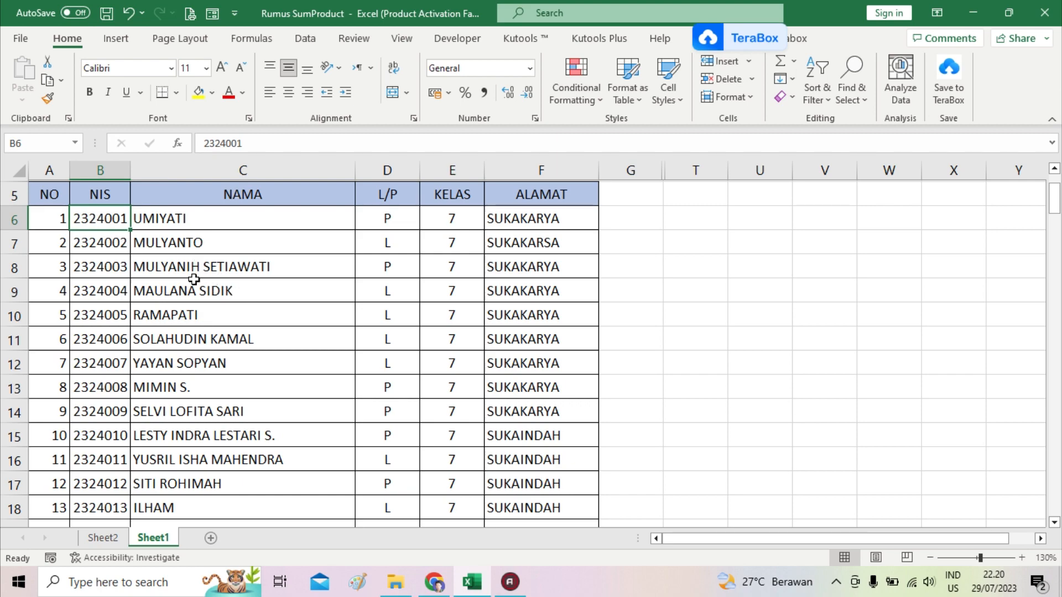
key(ctrl+shift+Down)
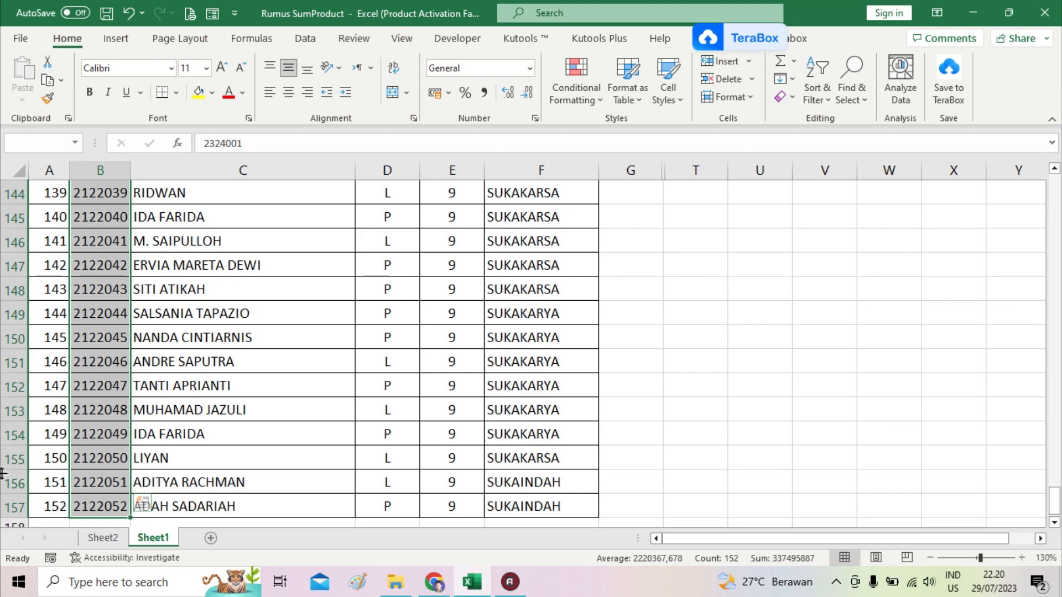
drag(1055, 501, 1057, 189)
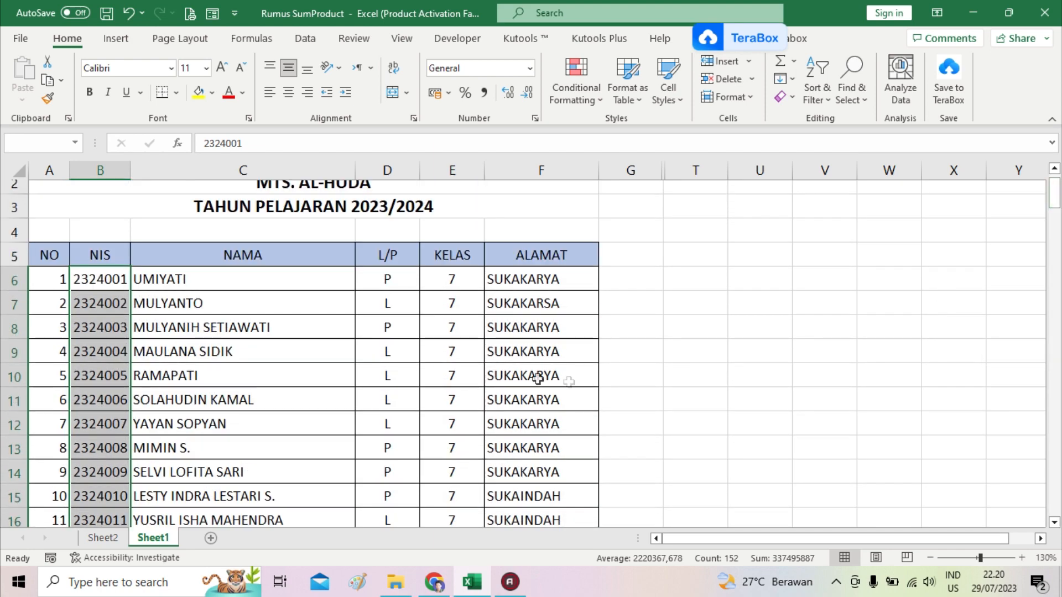
click(591, 105)
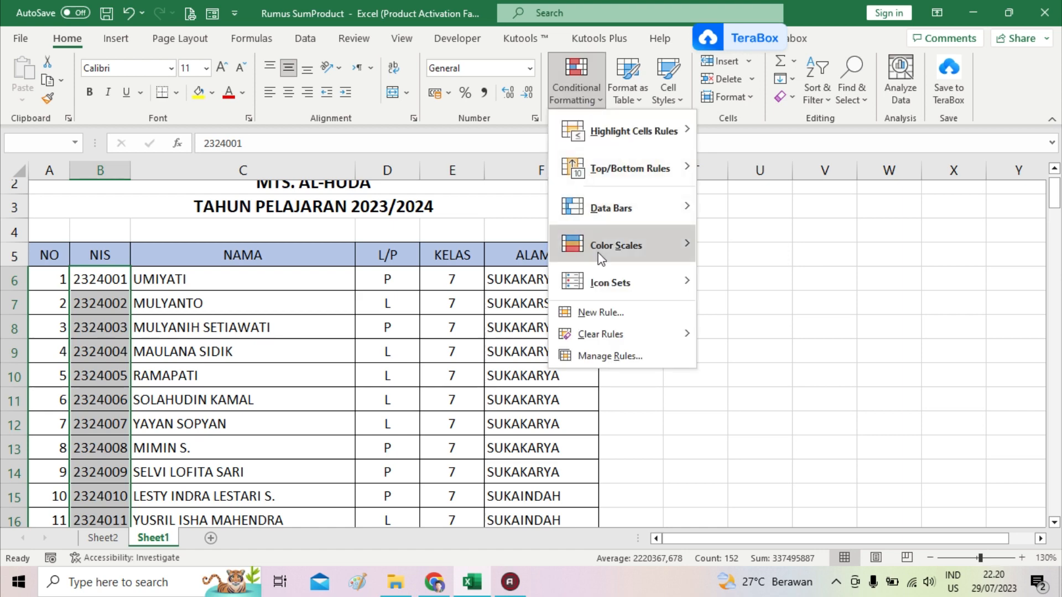
mouse_move(601, 258)
mouse_move(593, 131)
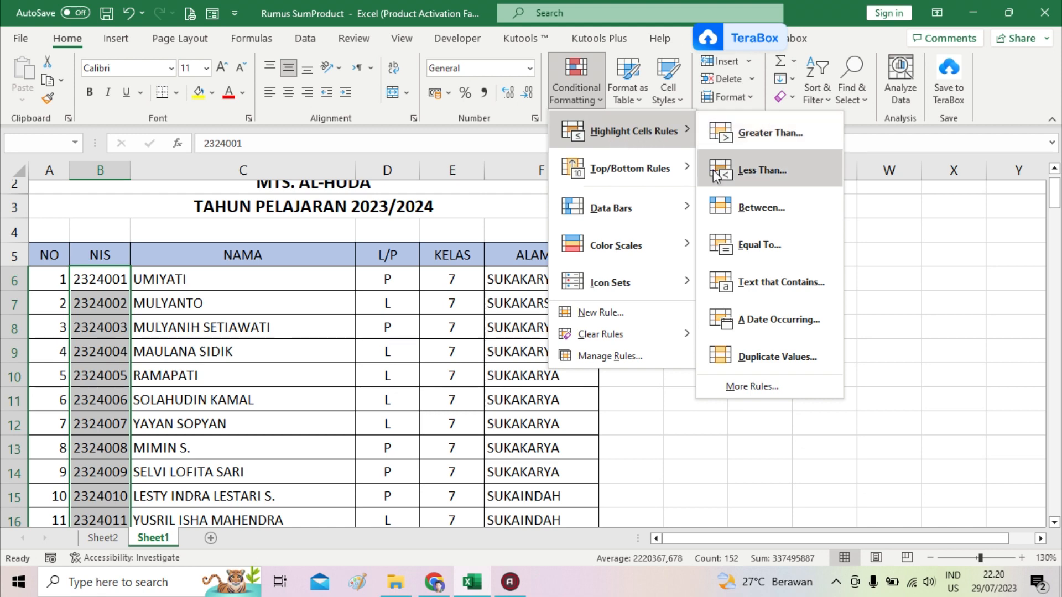
click(748, 359)
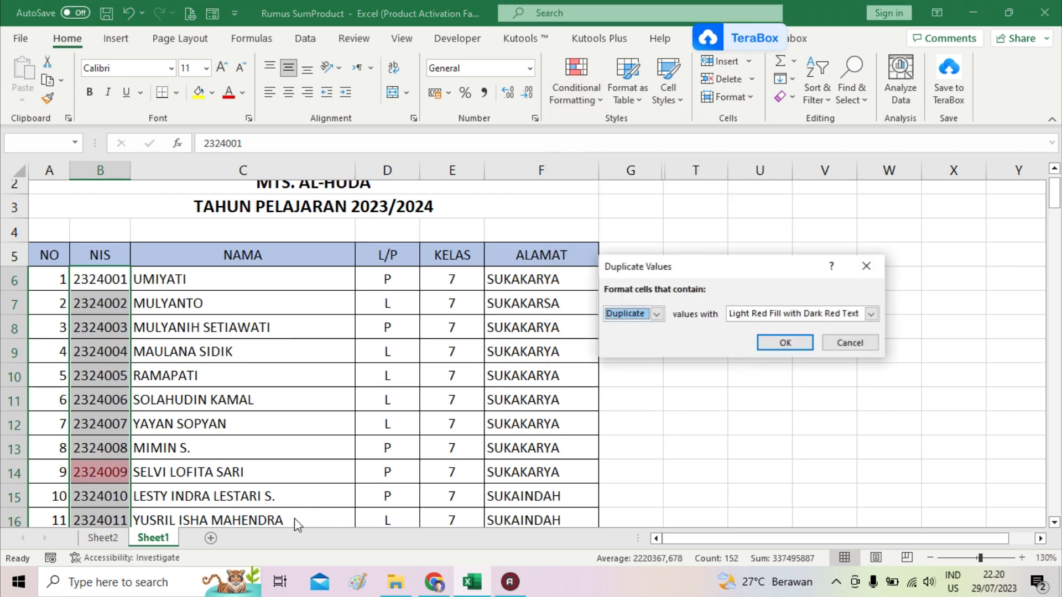
click(785, 342)
click(106, 475)
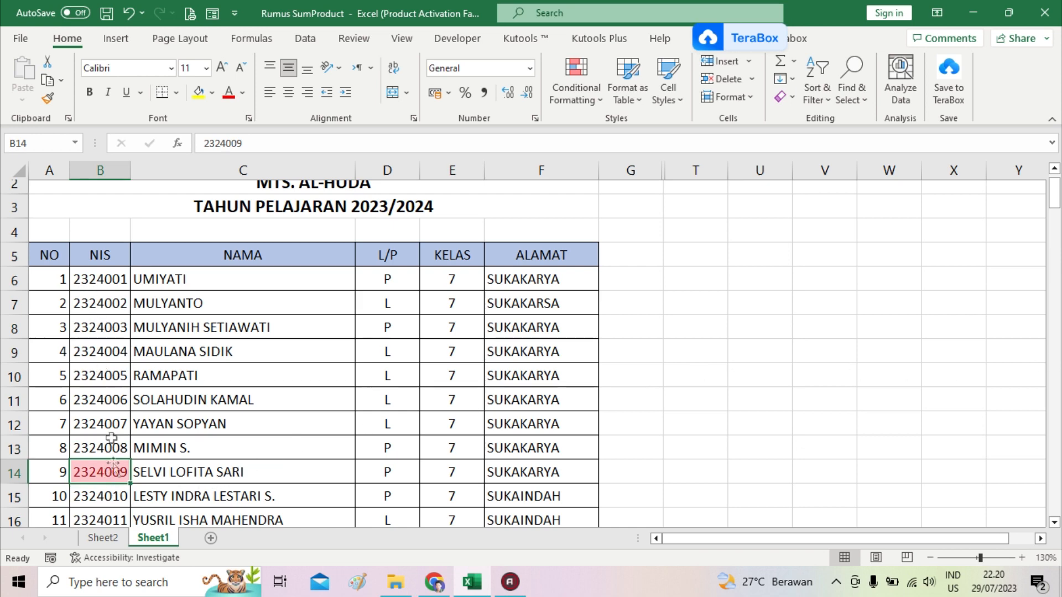
Add filters to the table's header row and filter the NIS column by the light red cell color.
click(89, 257)
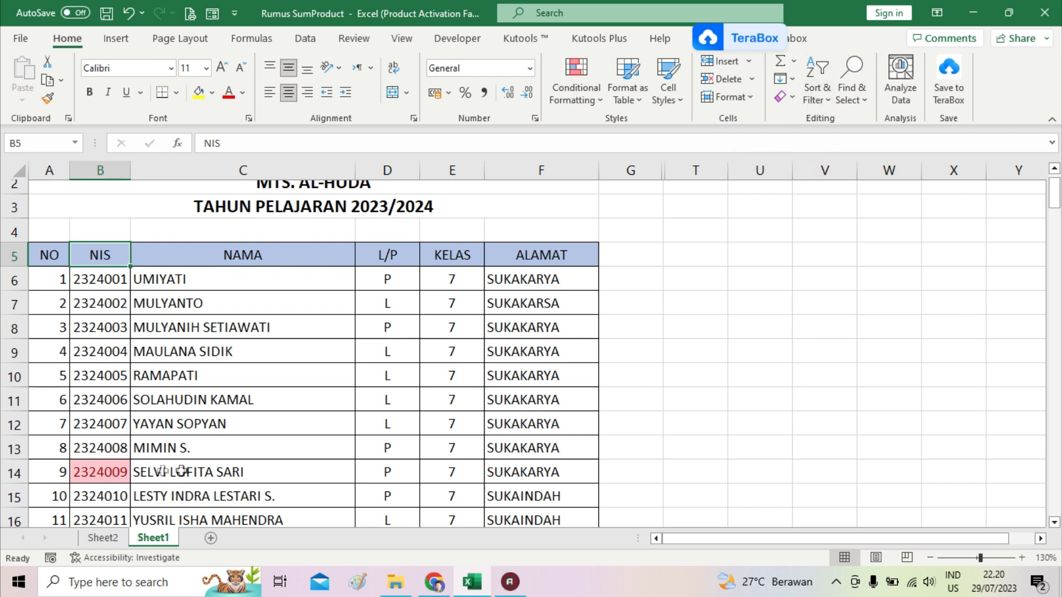
click(822, 98)
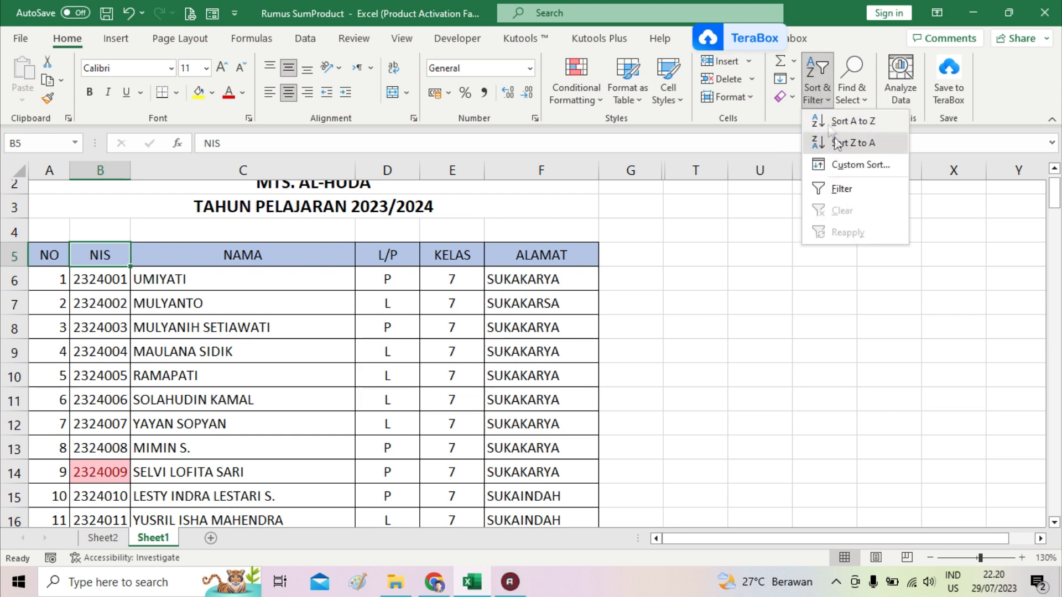
click(838, 187)
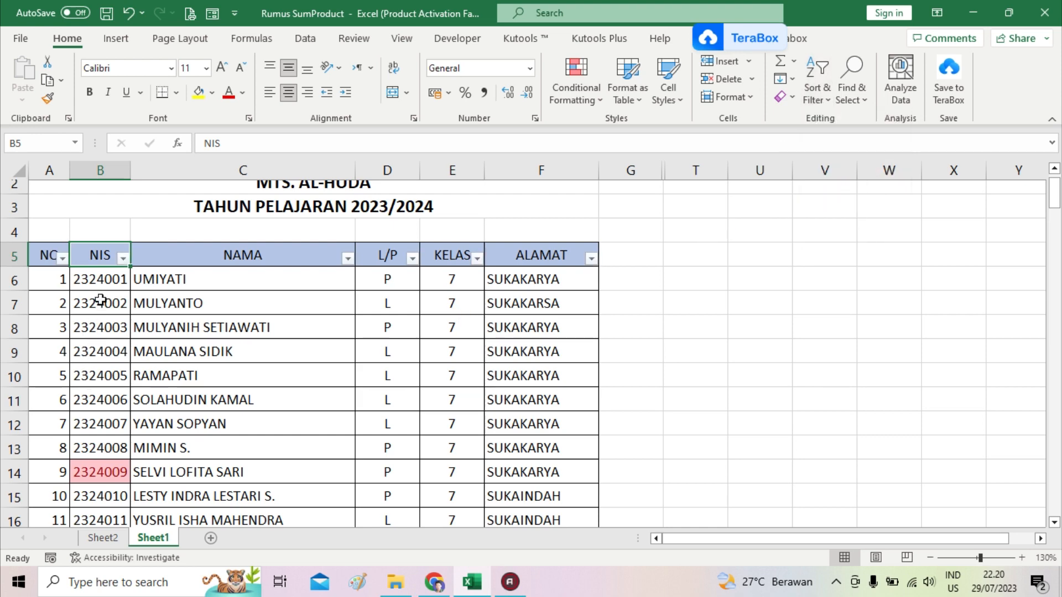
click(123, 258)
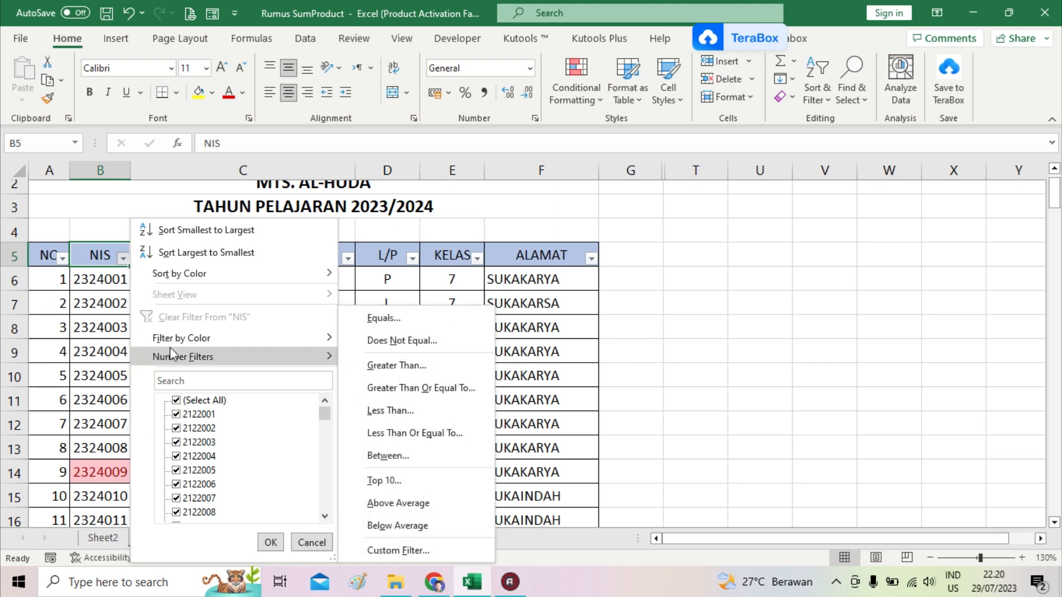
mouse_move(174, 347)
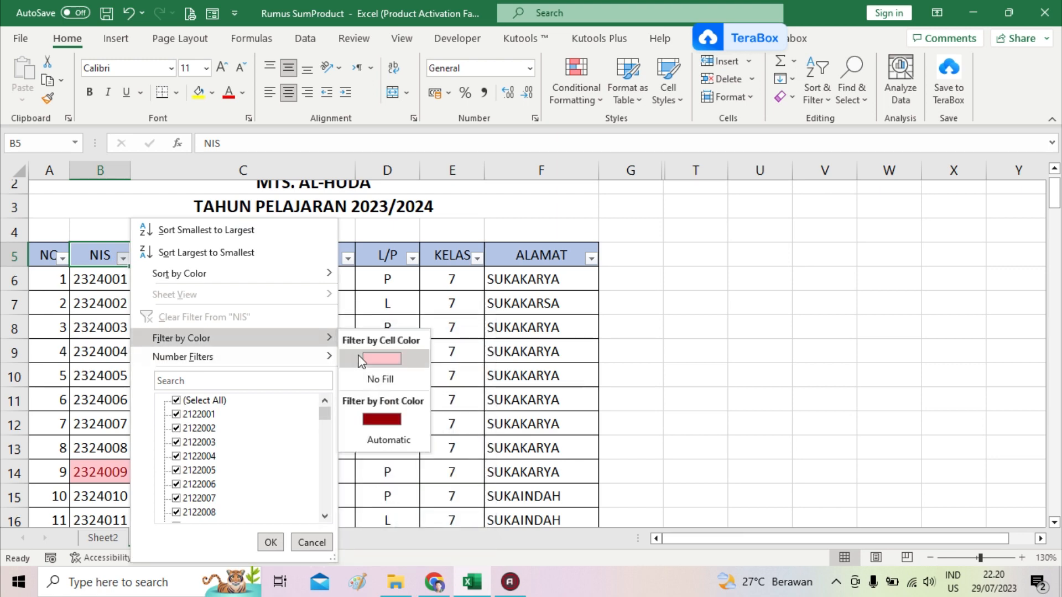
click(379, 361)
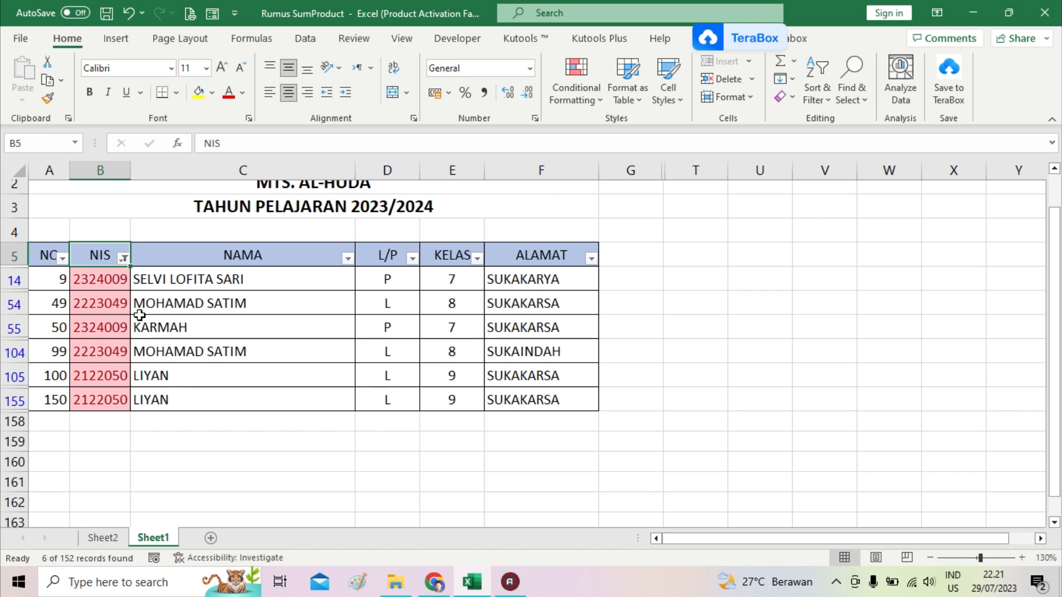
Replace the fifth digit of the NIS number in B14 with 1.
click(112, 279)
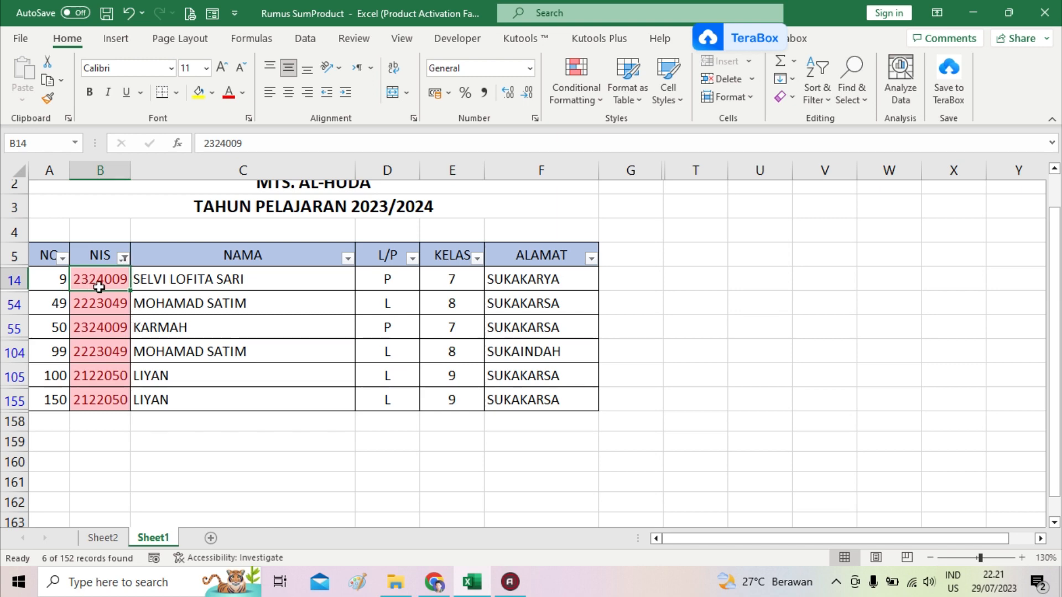
click(226, 143)
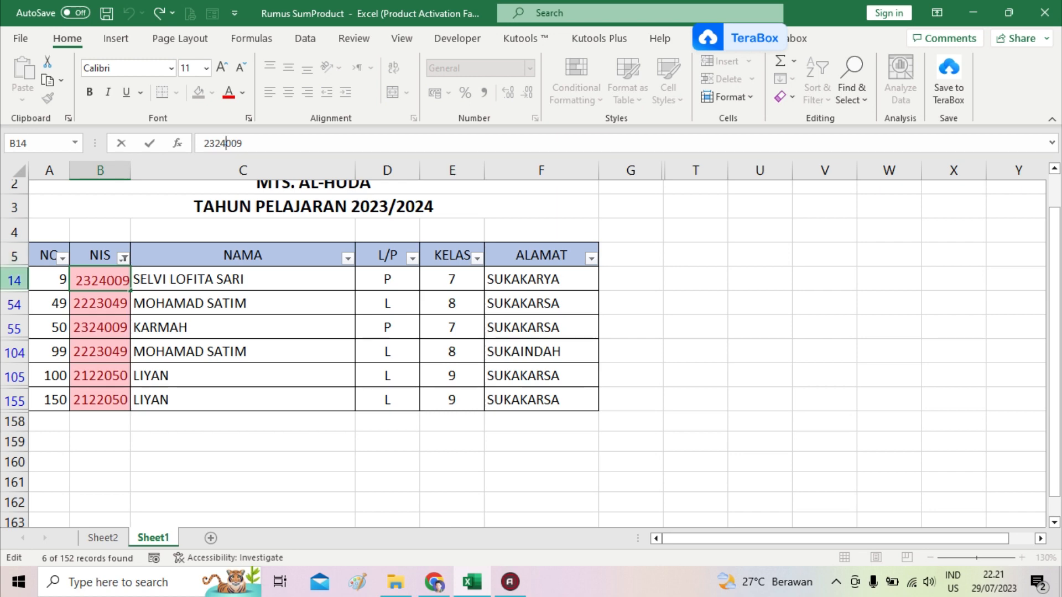
click(102, 283)
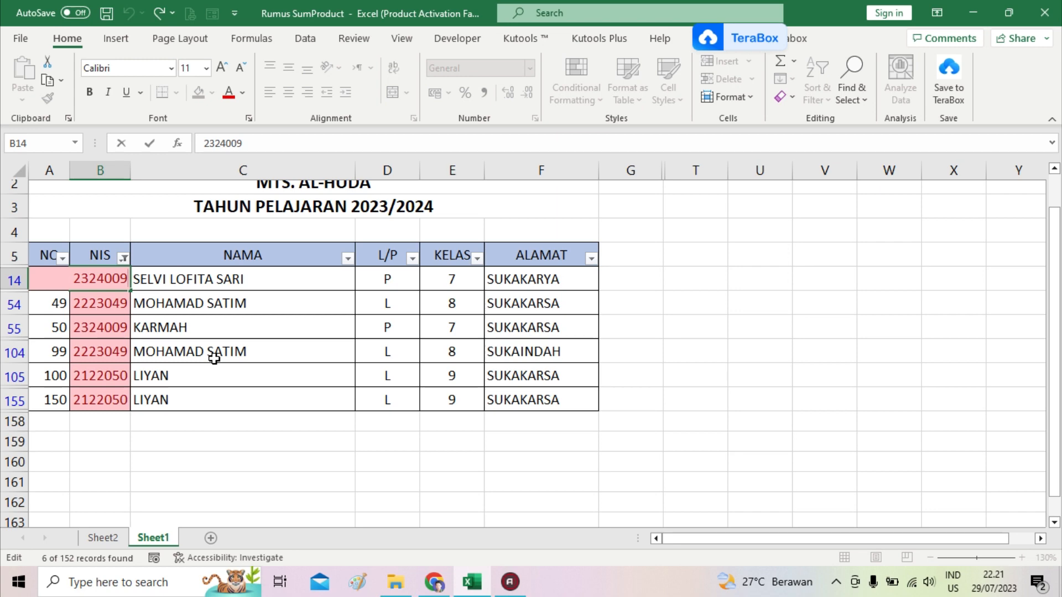
text(1)
key(Return)
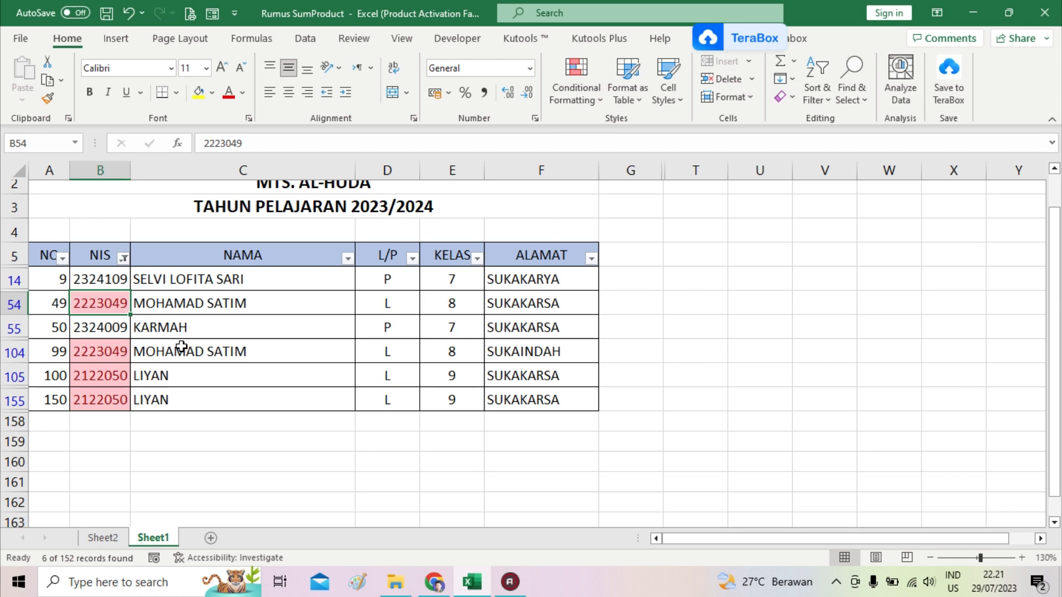
Replace the fifth digit of the NIS numbers in B54 and B105 with 1.
key(F2)
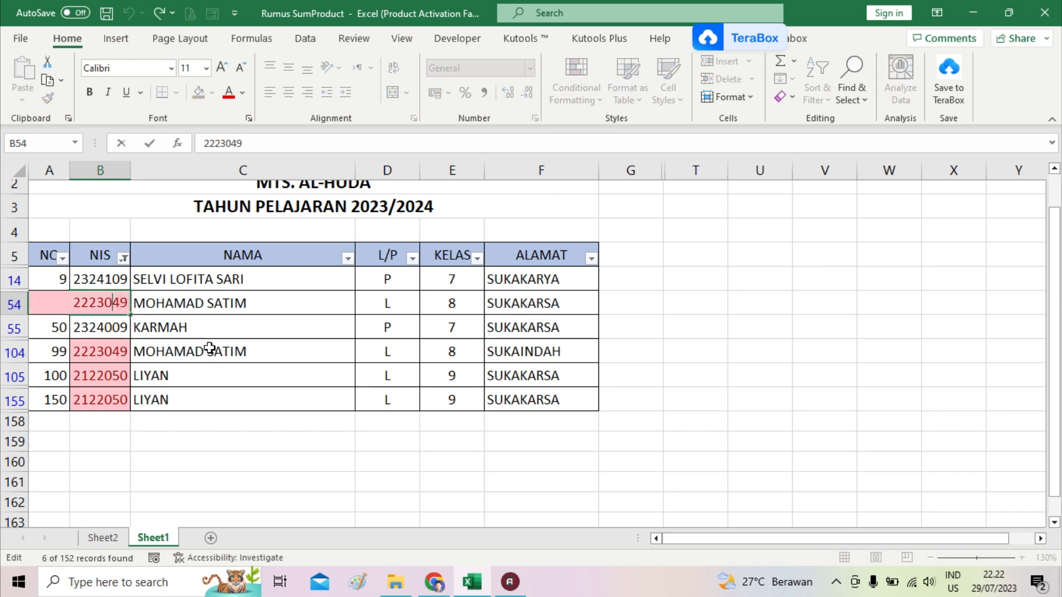
key(Left)
key(Return)
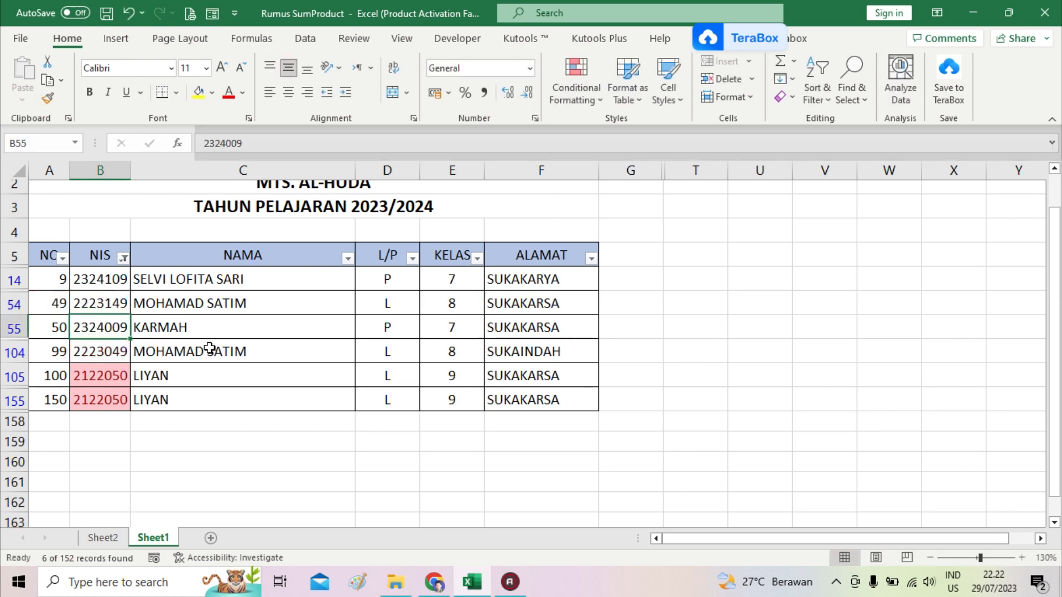
click(108, 379)
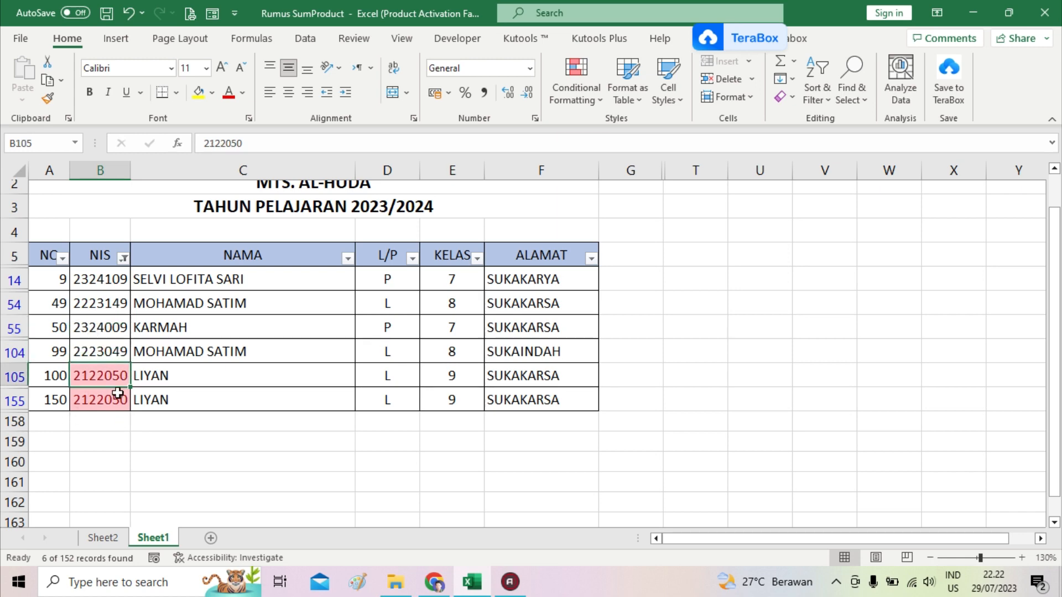
key(F2)
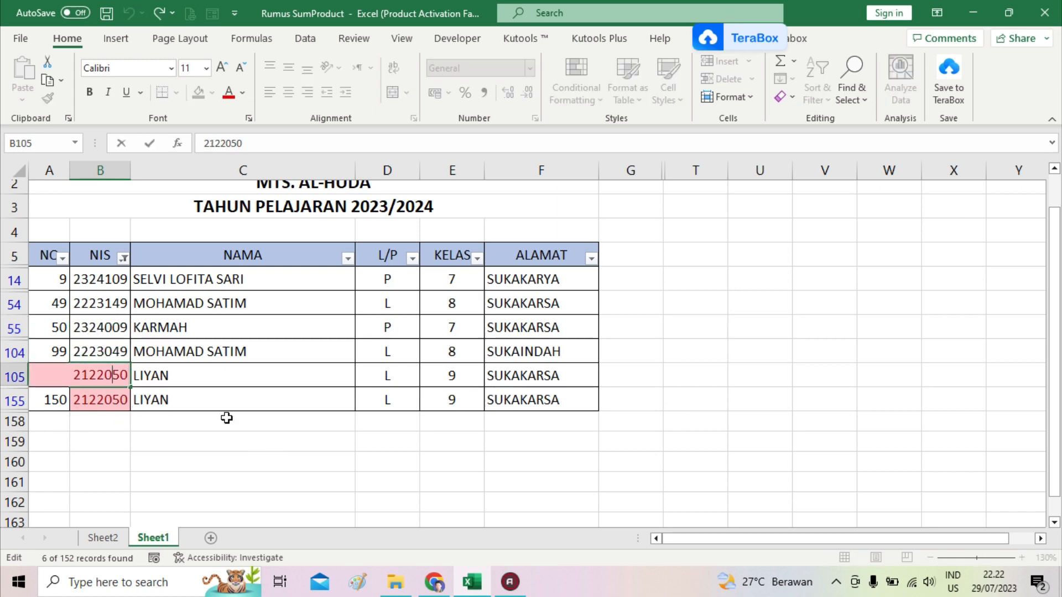
text(1)
key(Return)
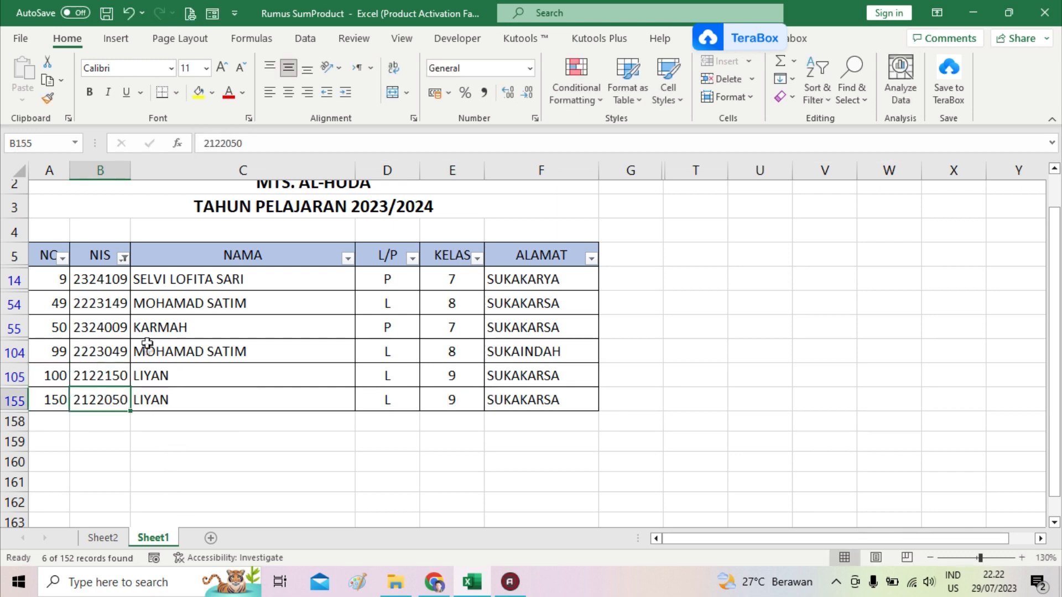
click(103, 281)
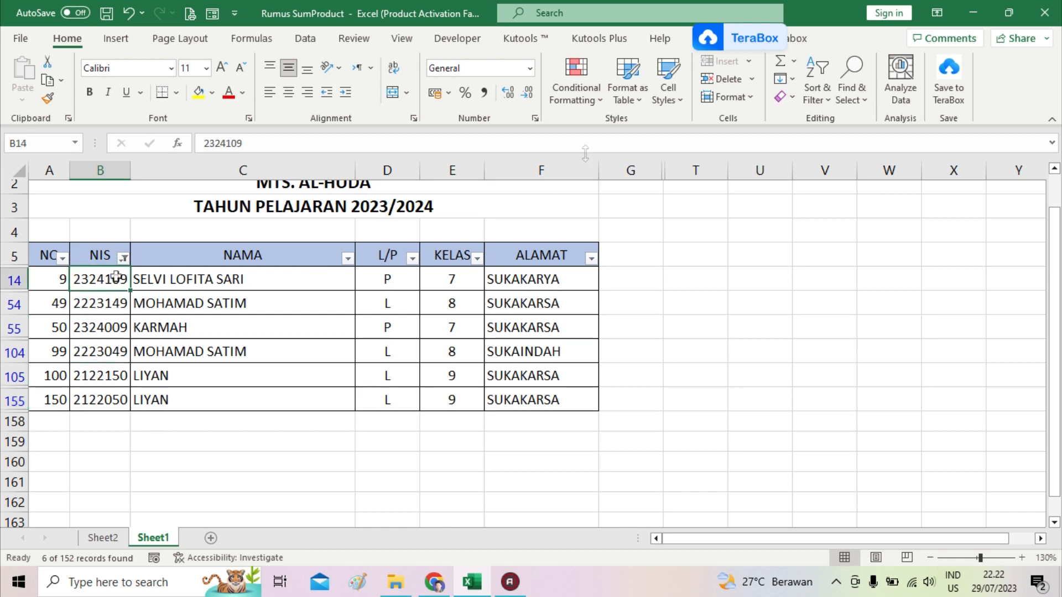
click(589, 104)
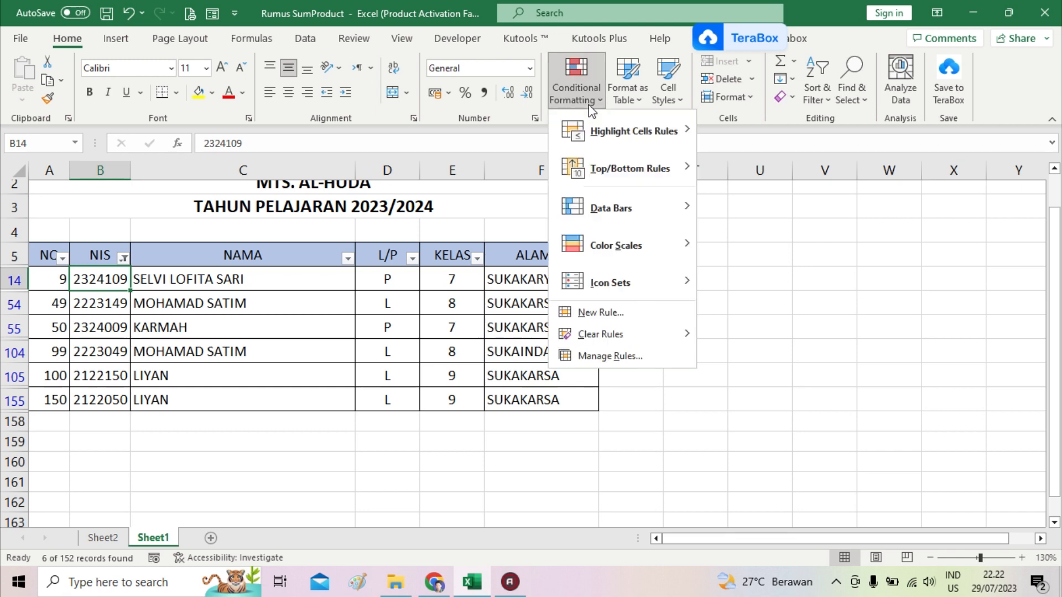
mouse_move(595, 143)
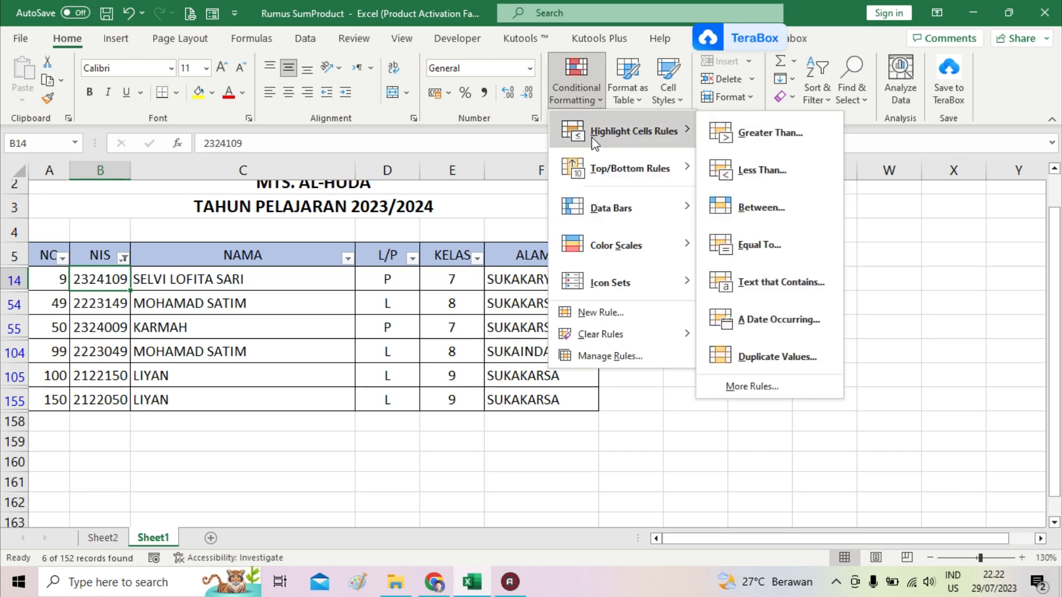
click(759, 359)
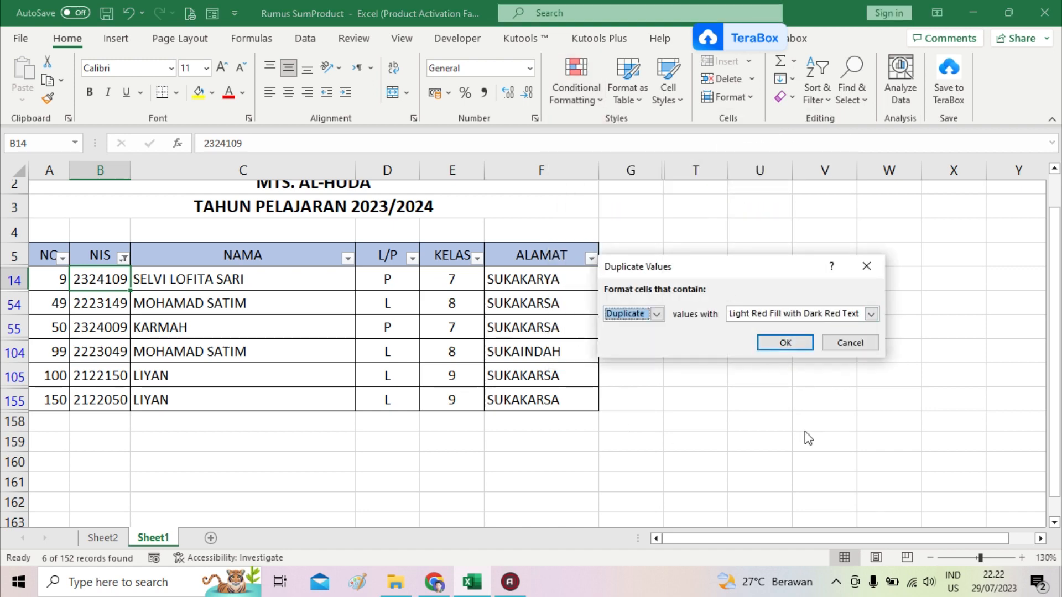
click(849, 343)
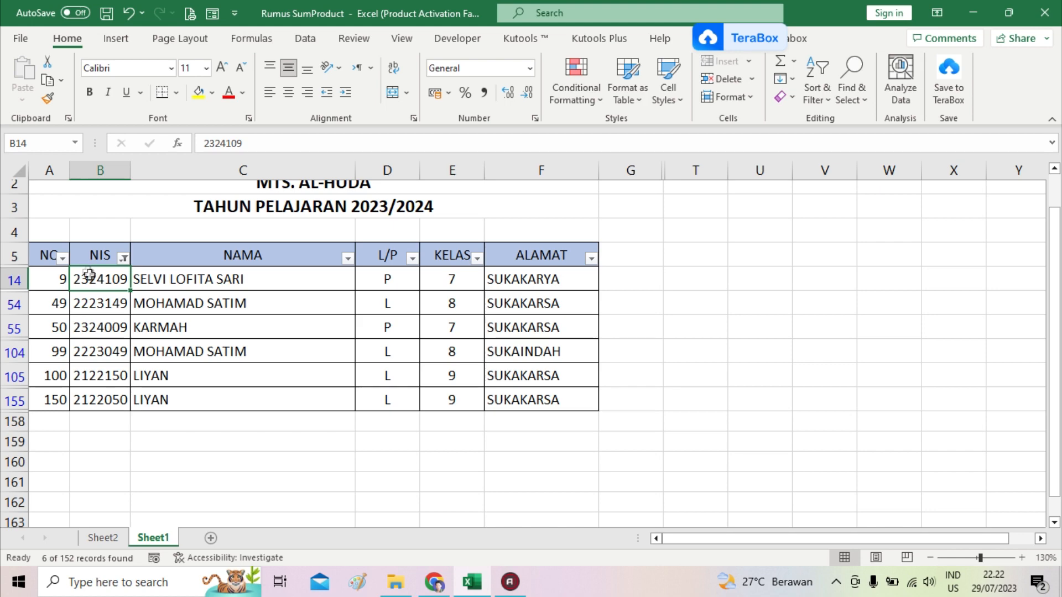
click(122, 259)
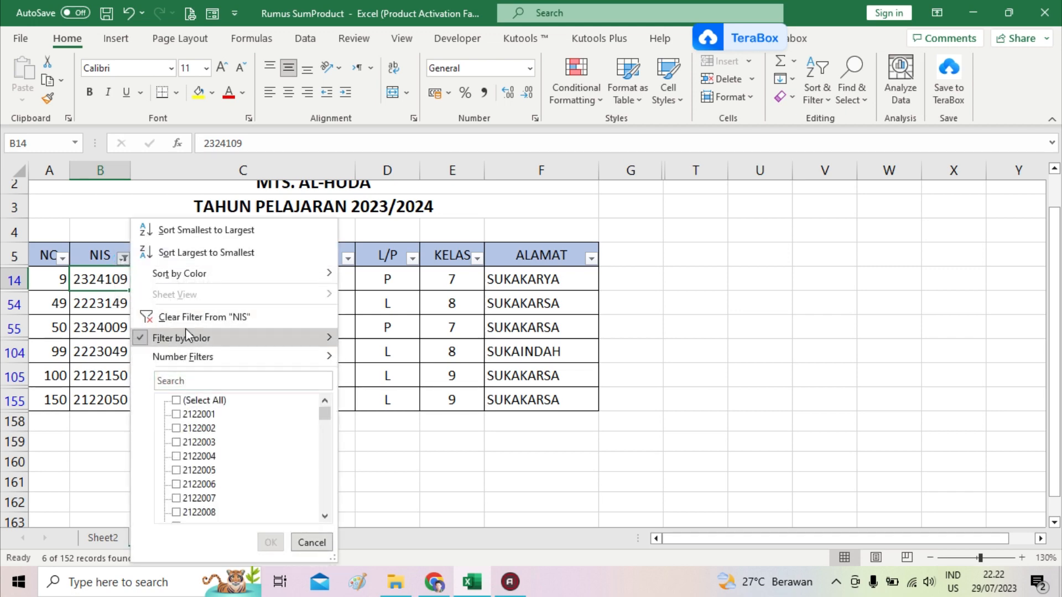
click(312, 543)
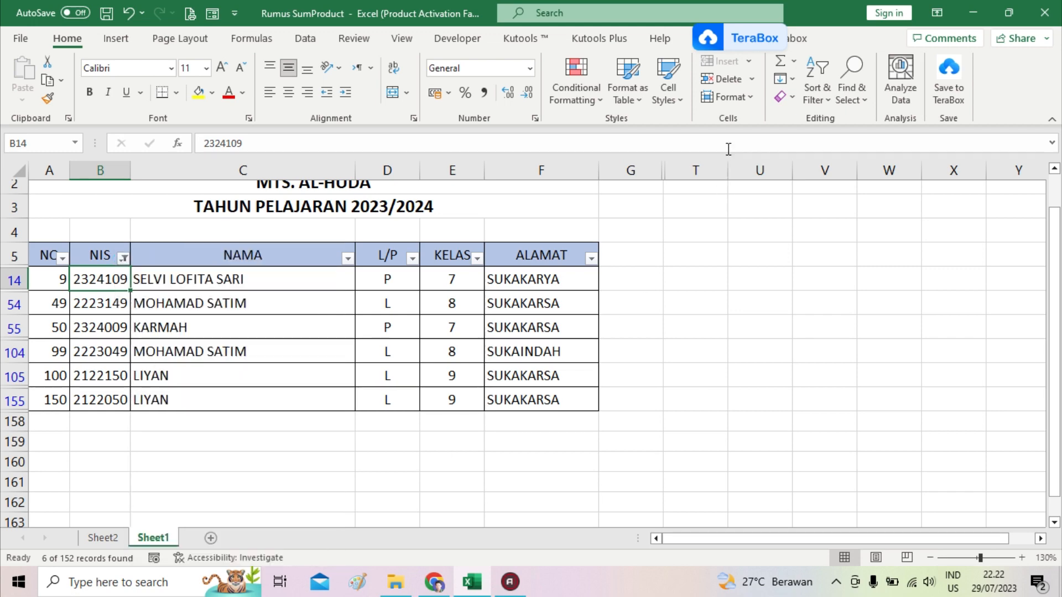
Turn off the table's filters and check the whole NIS column, B6:B157, for remaining duplicate highlights.
click(817, 102)
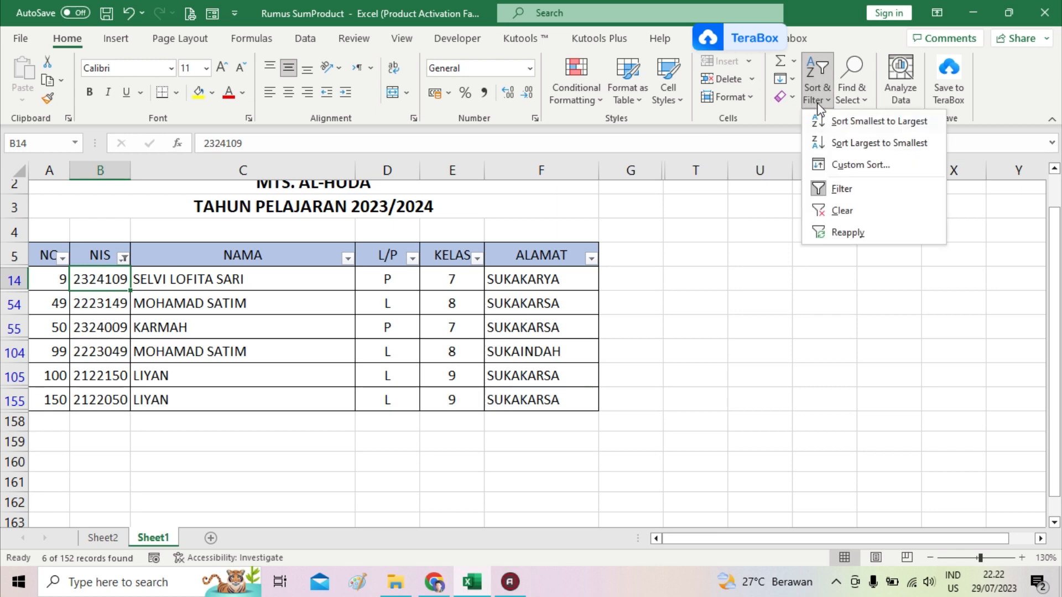
click(818, 188)
click(103, 281)
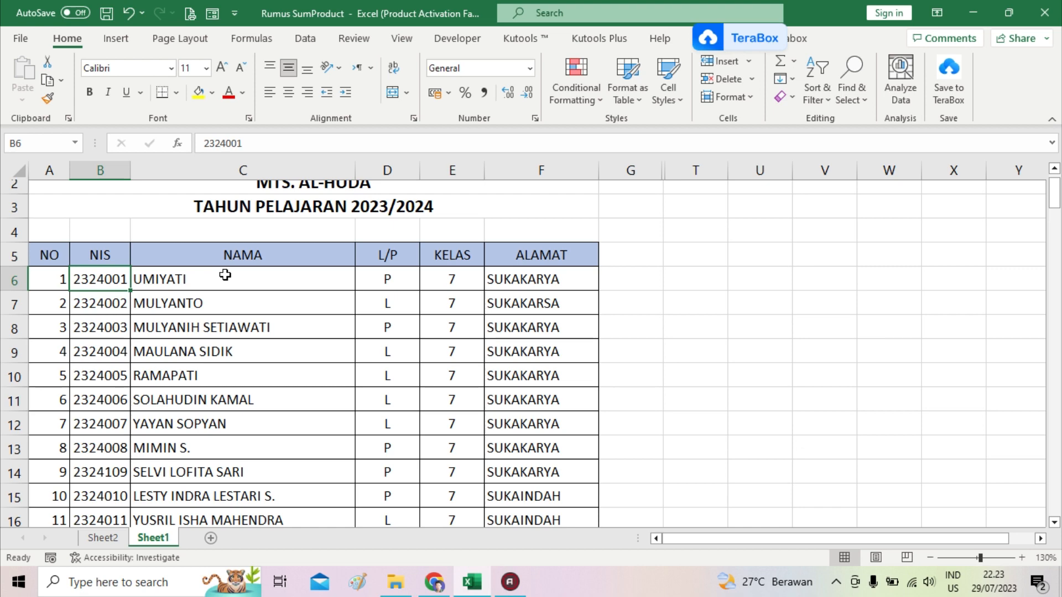
key(ctrl+shift+Down)
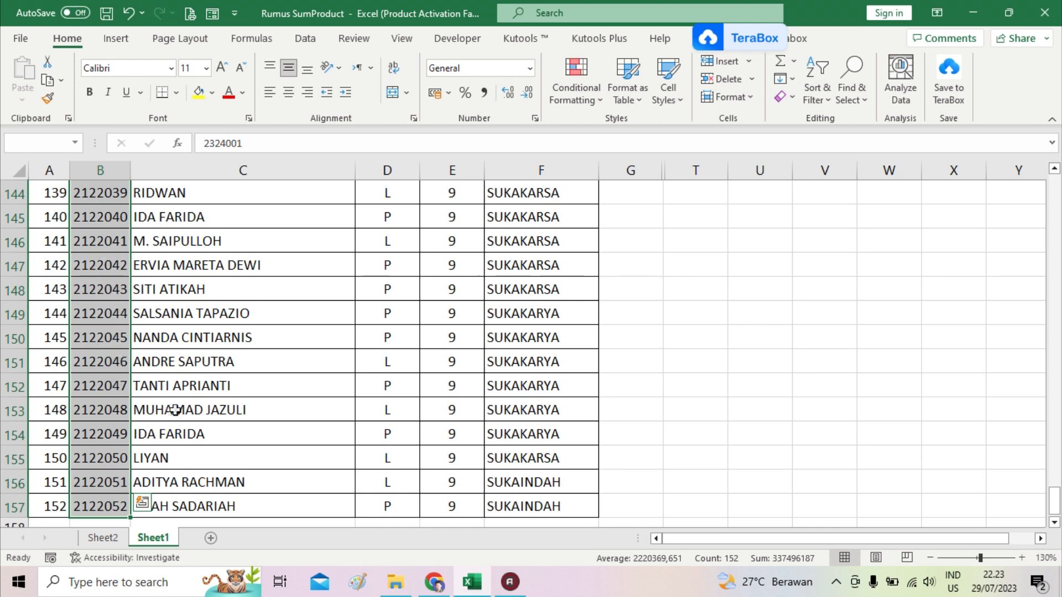
click(115, 327)
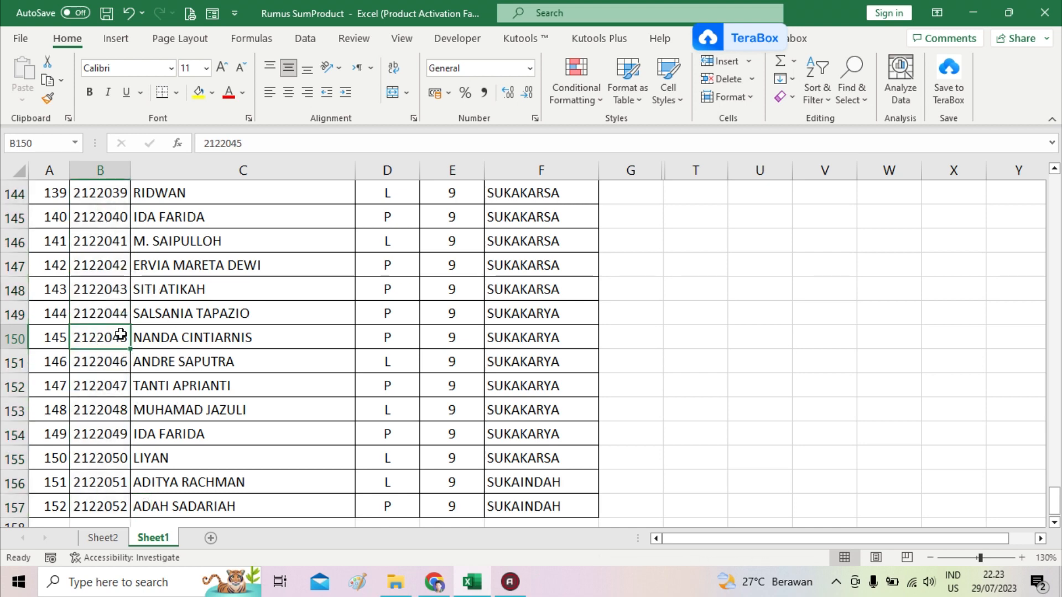
Undo the filter removal and the digit changes made to the NIS numbers in B14, B54 and B105.
scroll(118, 404, up, 20)
scroll(107, 376, up, 20)
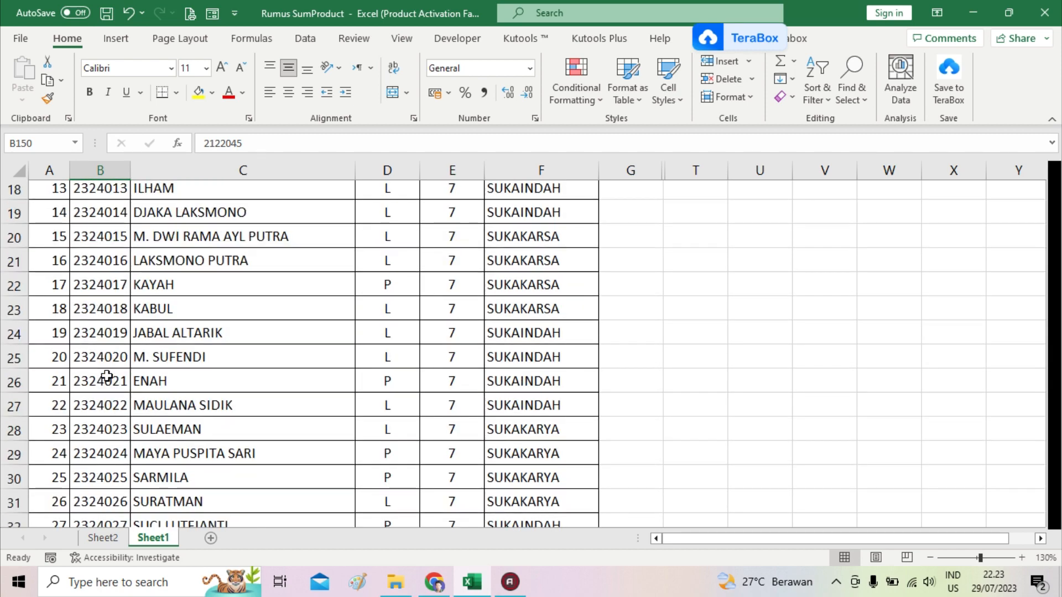
scroll(103, 351, down, 17)
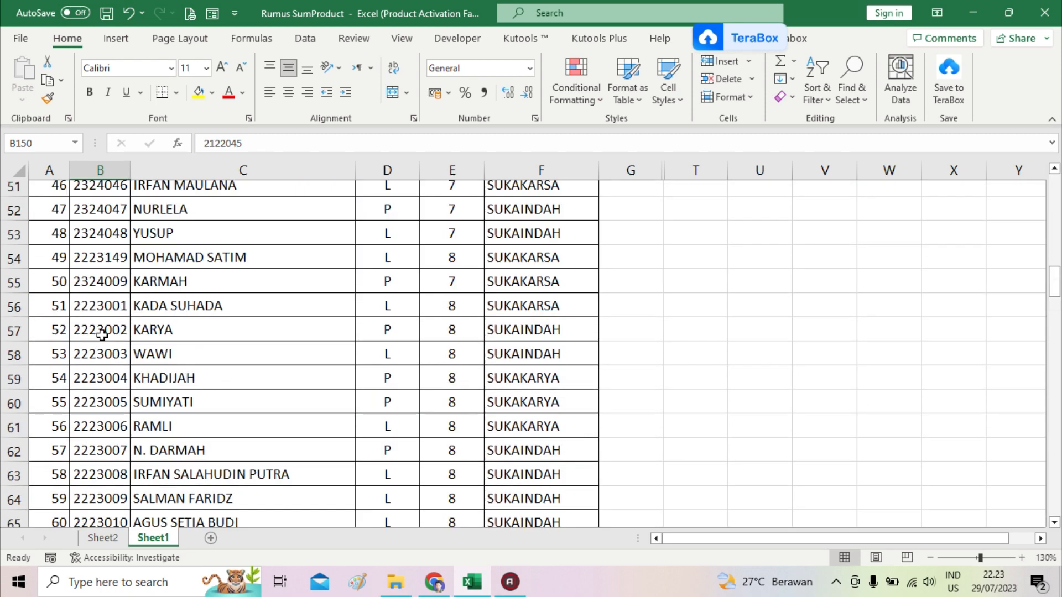
scroll(108, 351, up, 17)
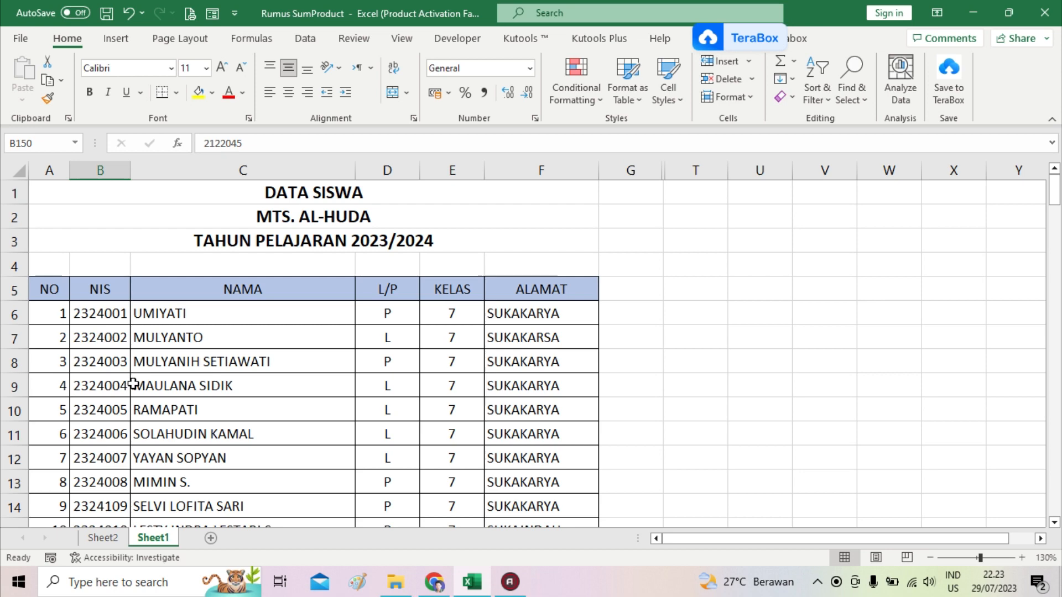
key(ctrl+z)
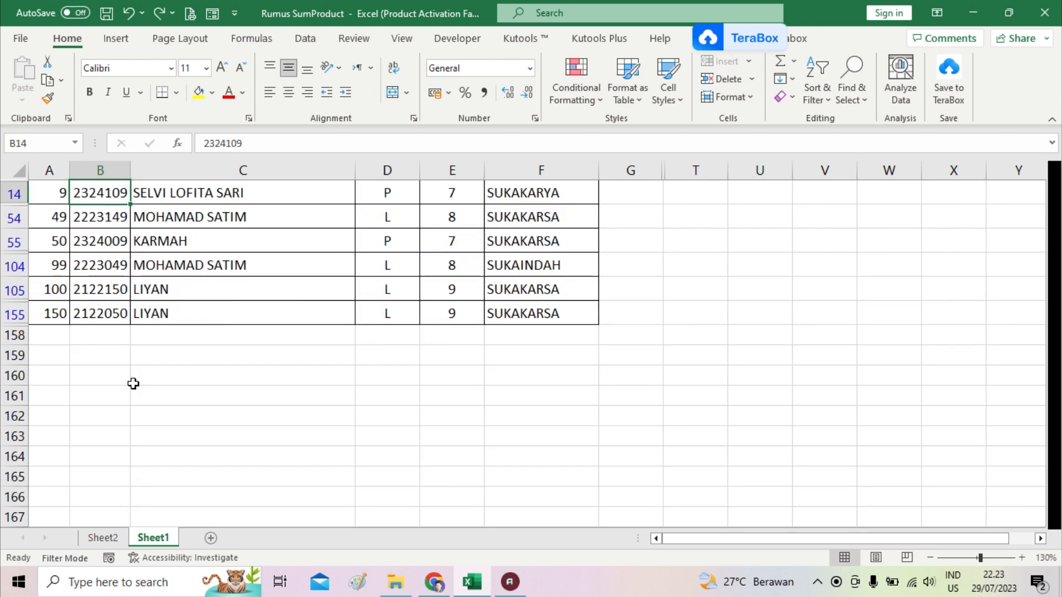
key(ctrl+z)
key(ctrl+z)
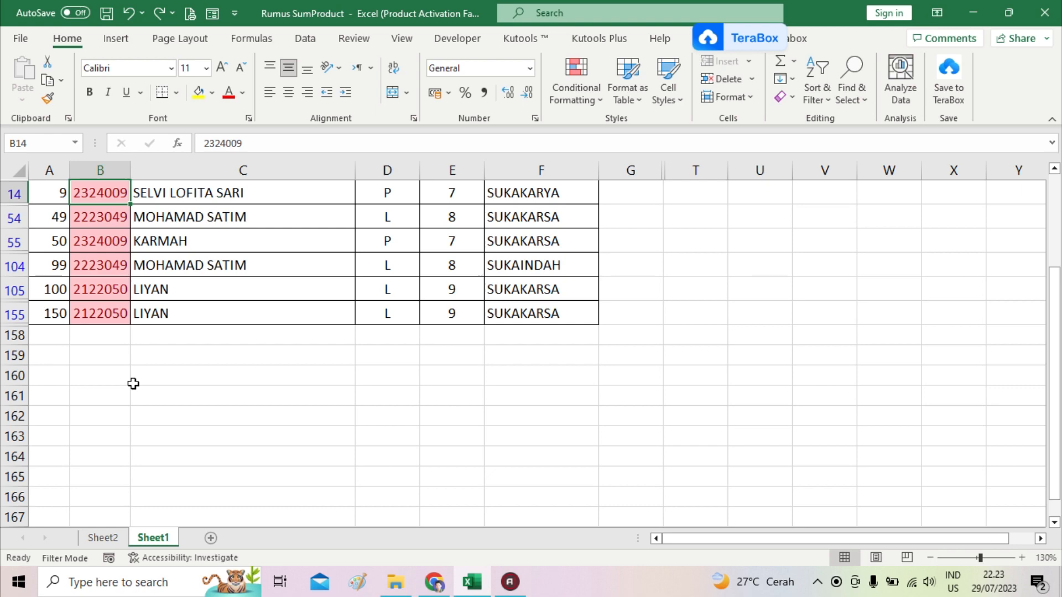
Undo the color filter, the header row filters and the duplicate highlighting on the NIS column.
scroll(133, 384, up, 2)
key(ctrl+z)
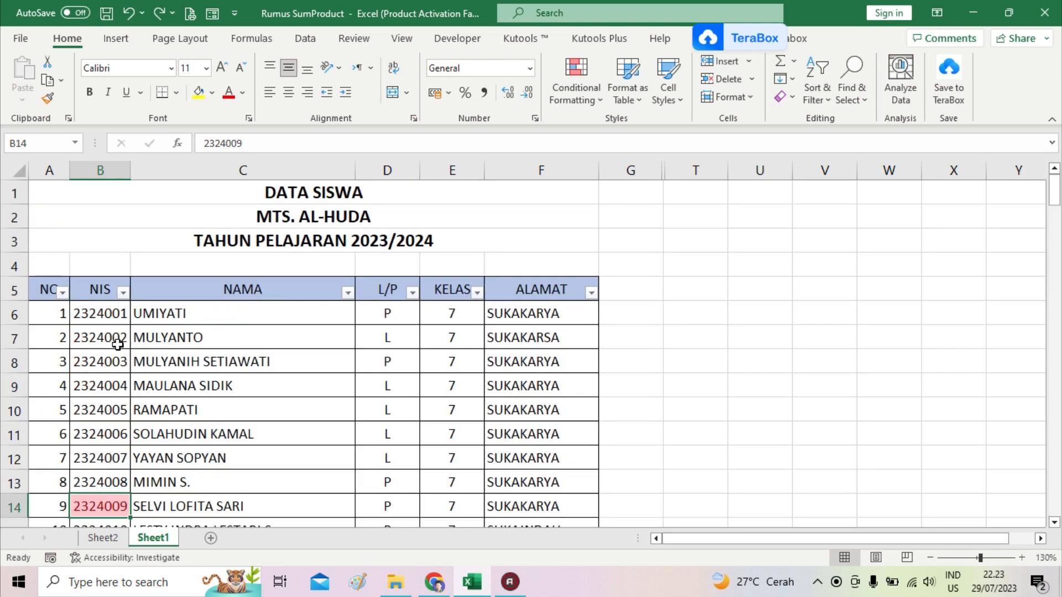
key(ctrl+z)
key(ctrl+z)
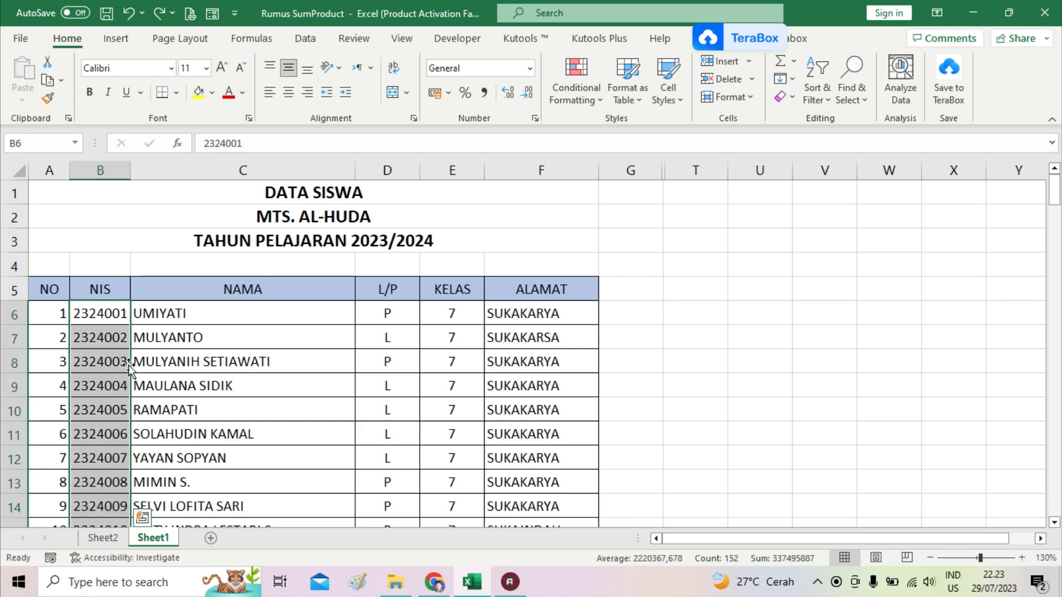
Start a new conditional formatting rule for B6:B157 that uses a formula to determine which cells to format.
click(117, 320)
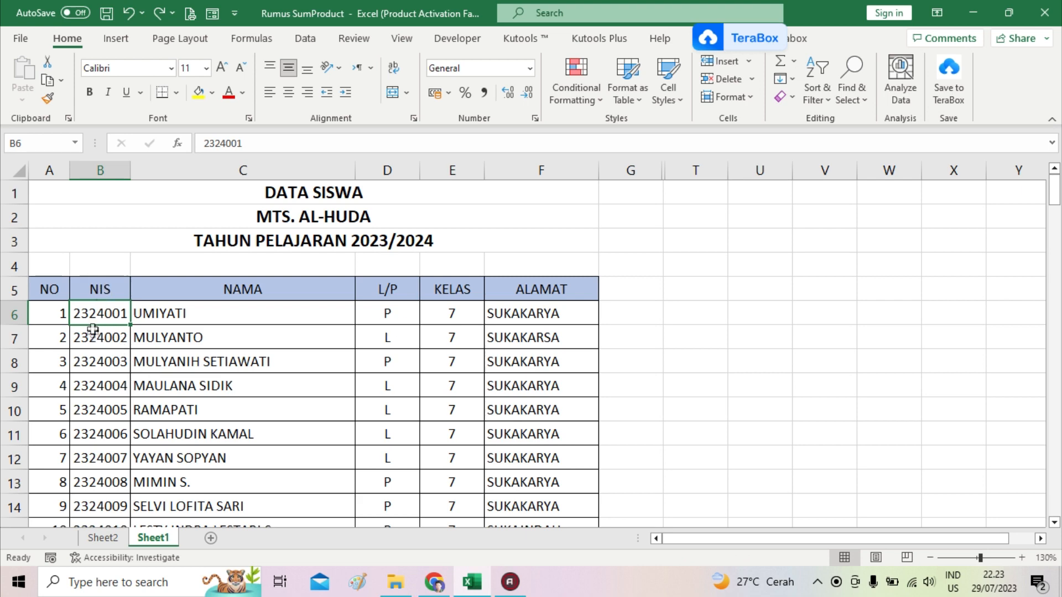
key(ctrl+shift+Down)
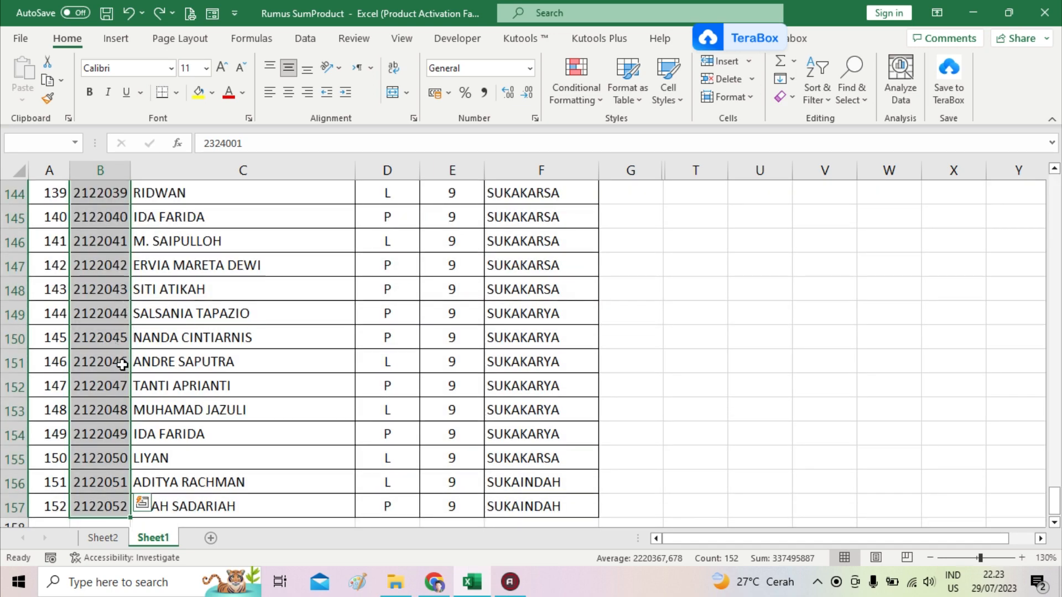
drag(1057, 502, 1055, 180)
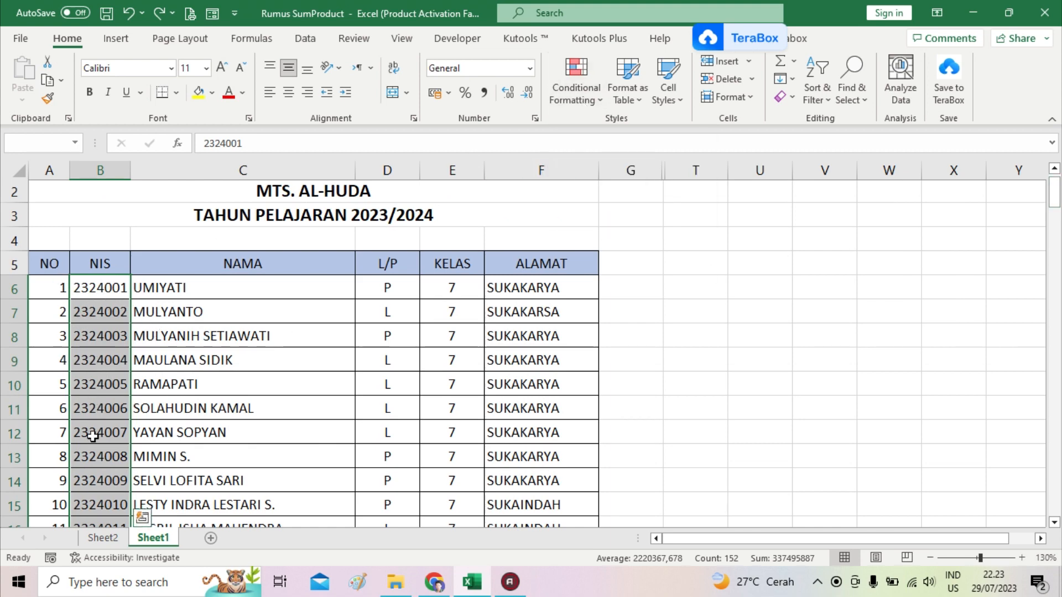
click(591, 97)
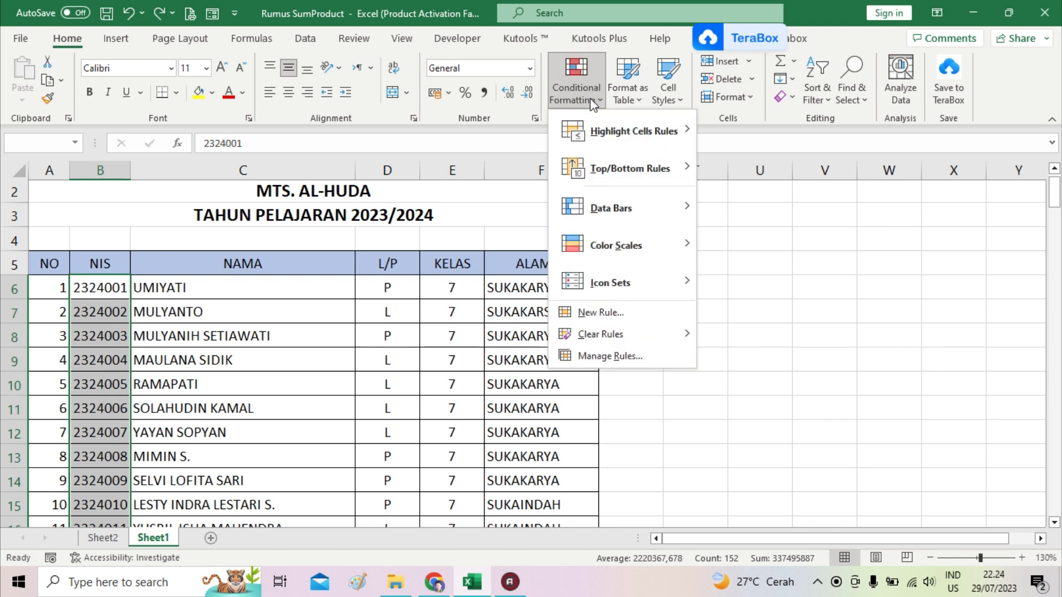
click(619, 315)
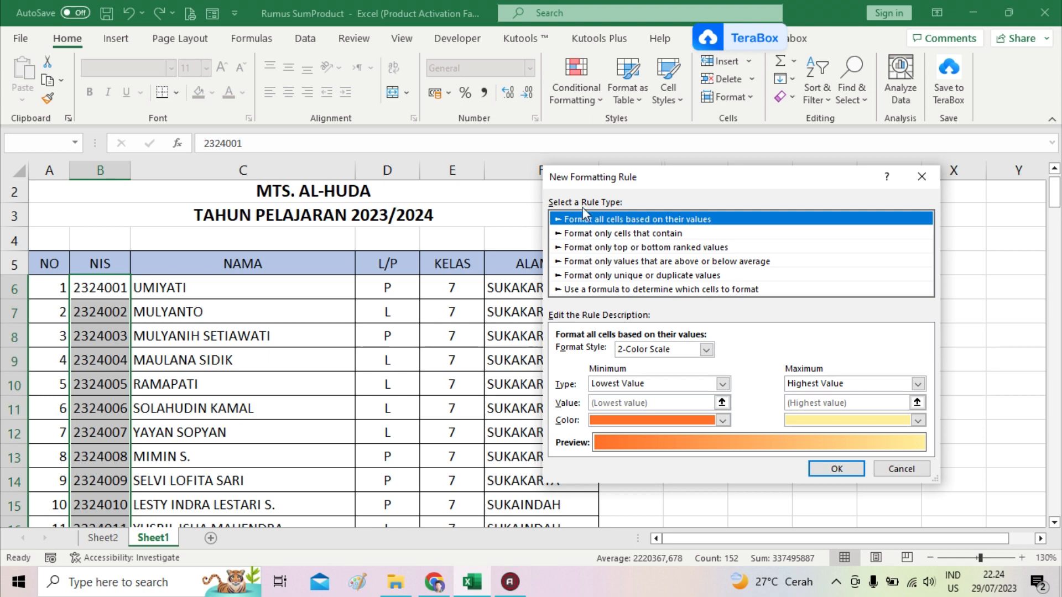
click(590, 292)
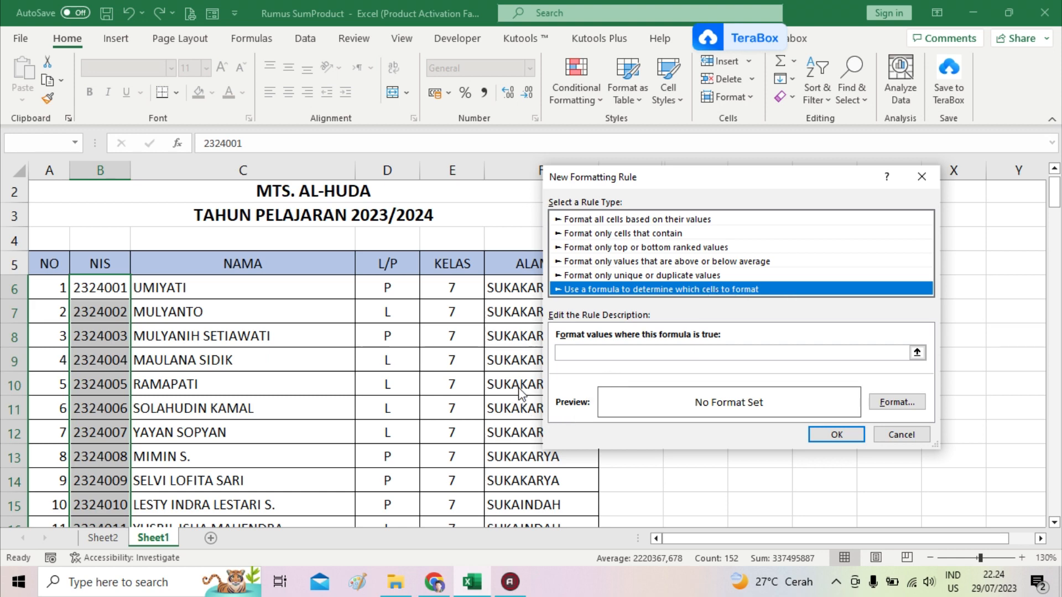
Enter =SUMPRODUCT(--($B$6:$B$157=B6))>1 as the rule's formula, with the range absolute and B6 relative.
click(583, 351)
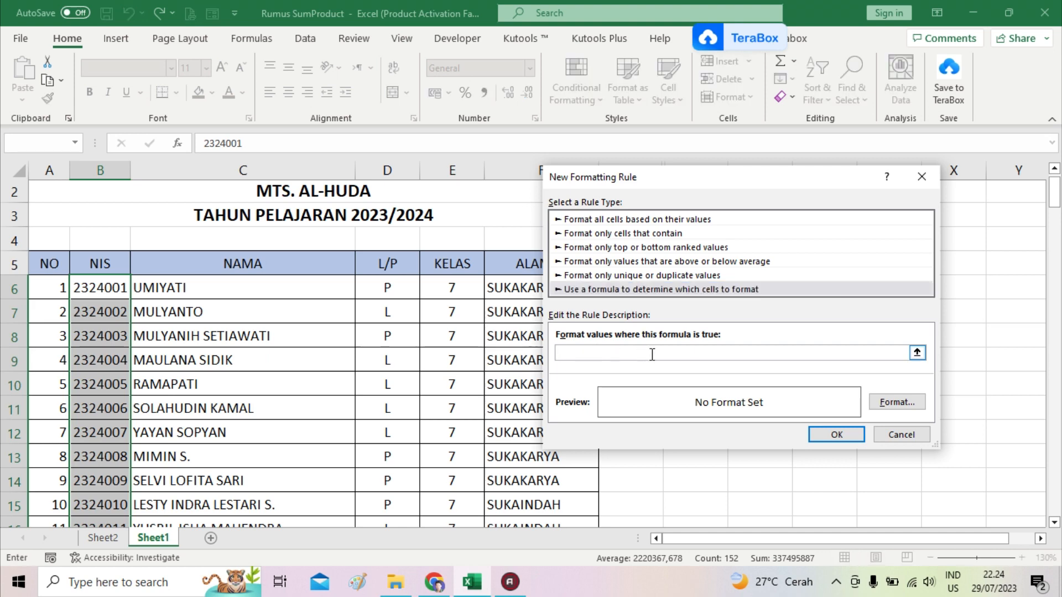
text(=)
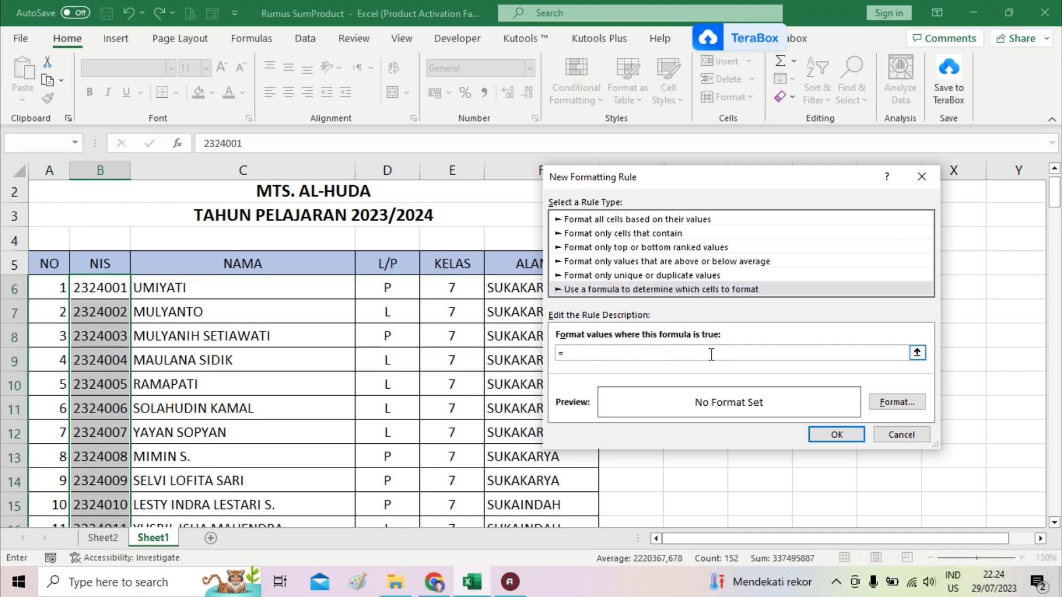
text(SUMPRODUCT(--()
click(84, 287)
text(:$B$157)
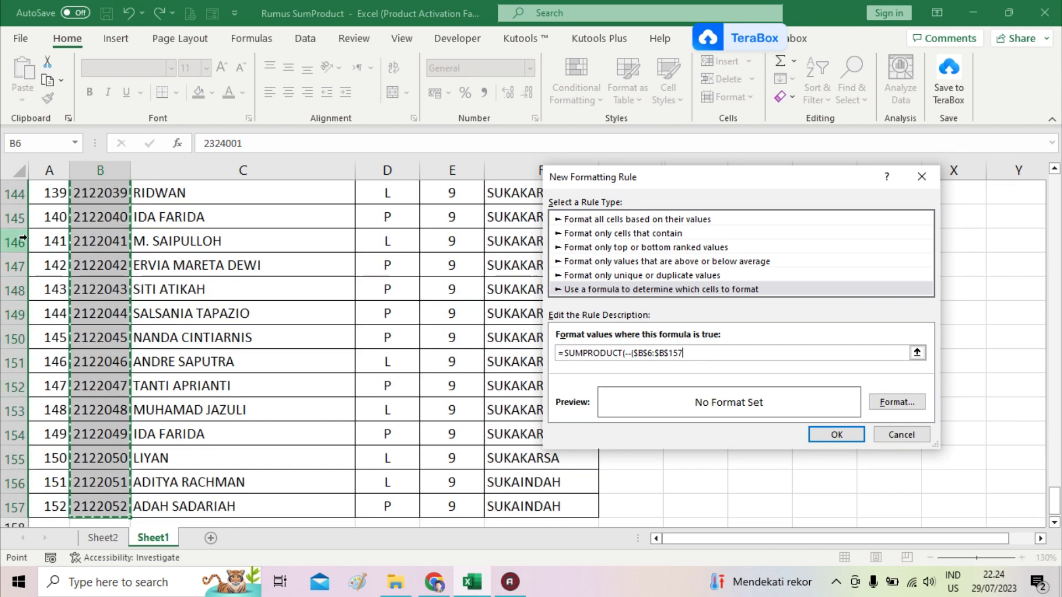
text(=)
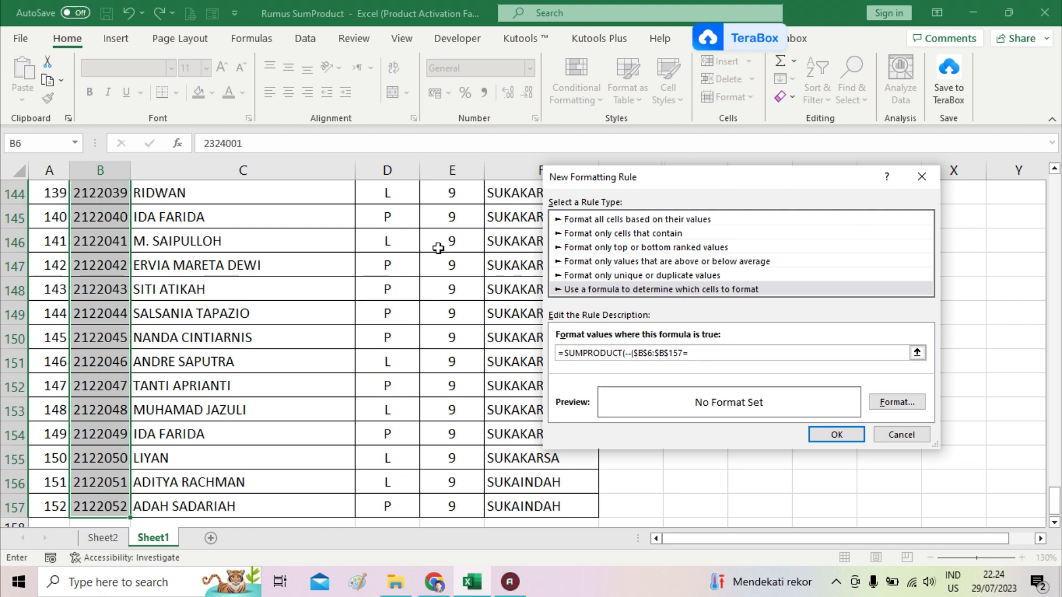
scroll(113, 376, up, 20)
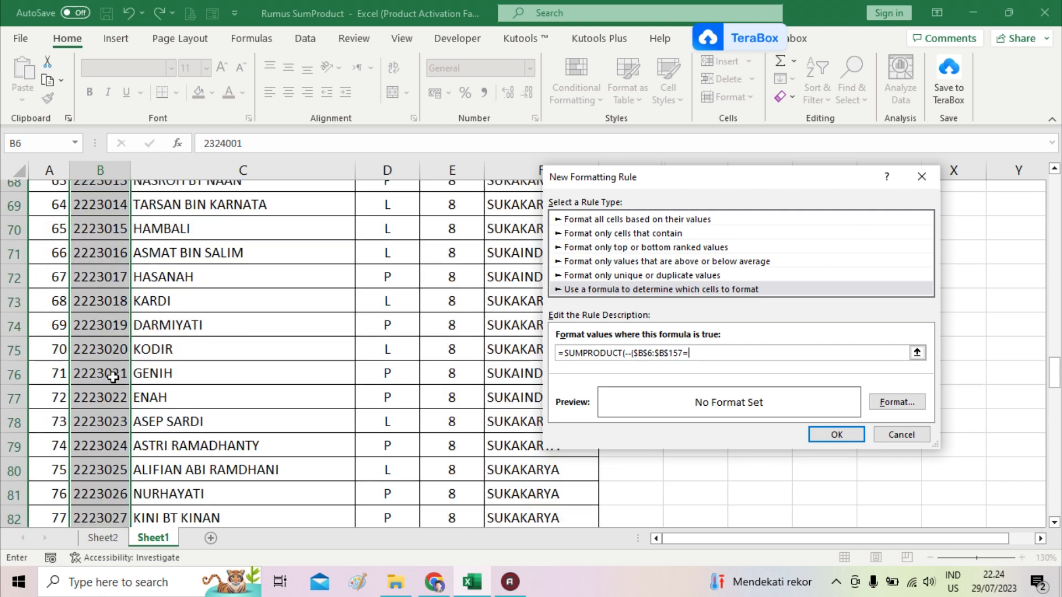
scroll(113, 377, up, 20)
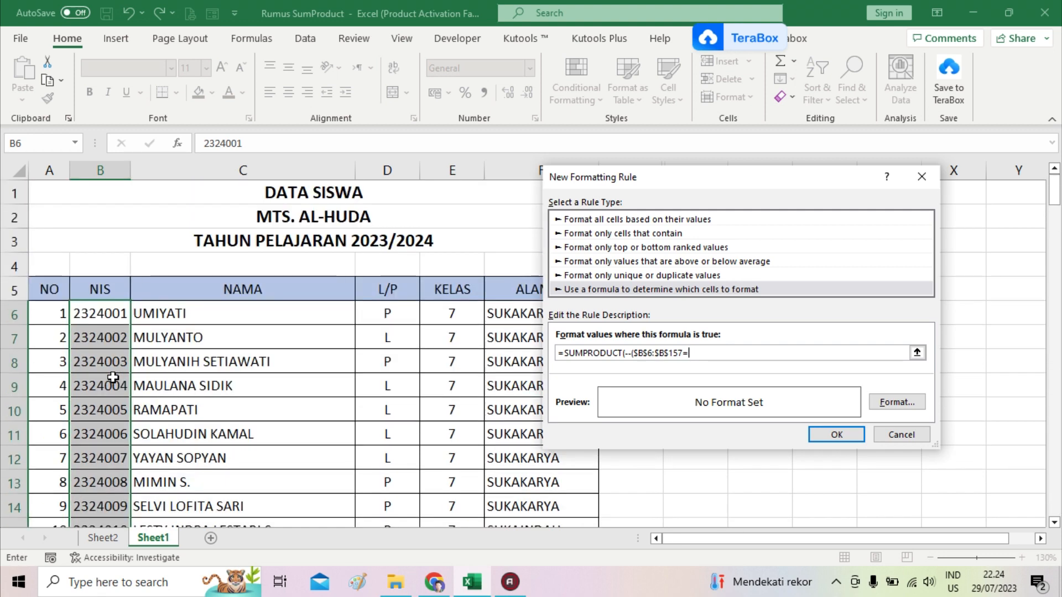
click(100, 313)
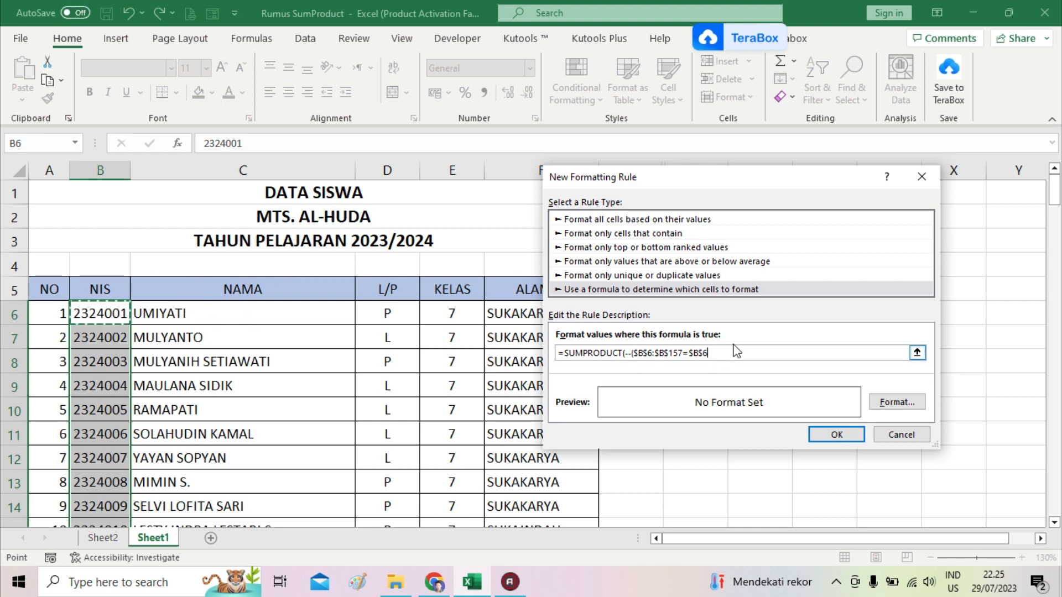
click(702, 352)
key(F4)
text())
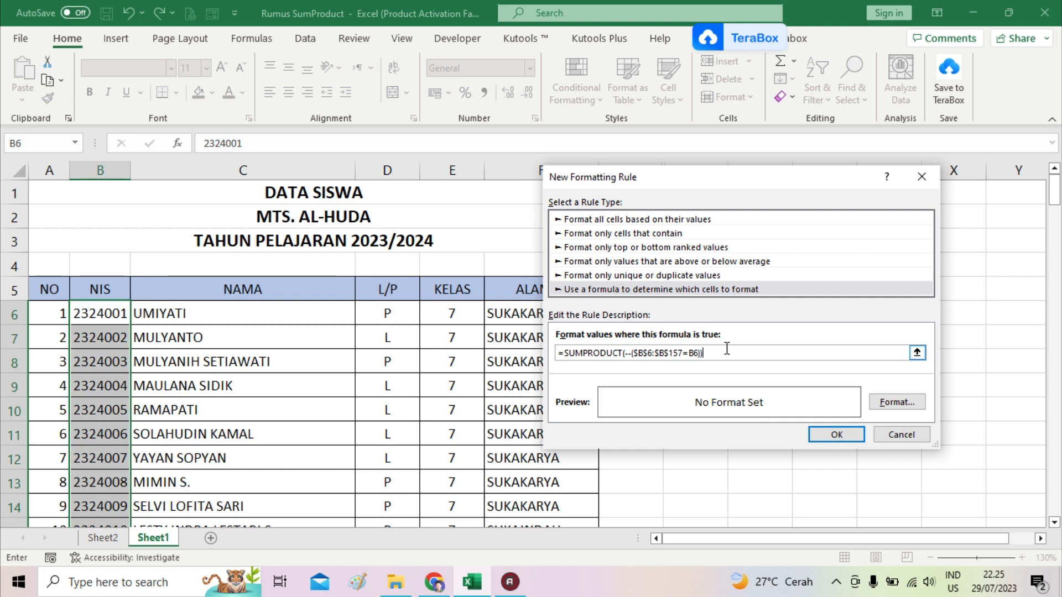
text(<)
text(1)
Give the rule a red background fill and apply it to the NIS numbers.
click(882, 407)
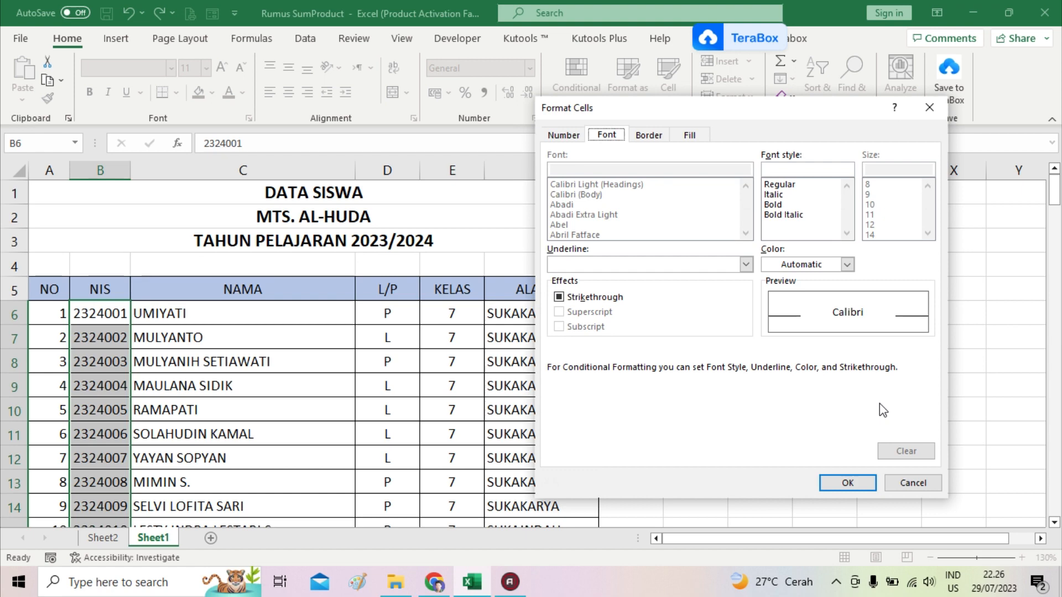
click(690, 138)
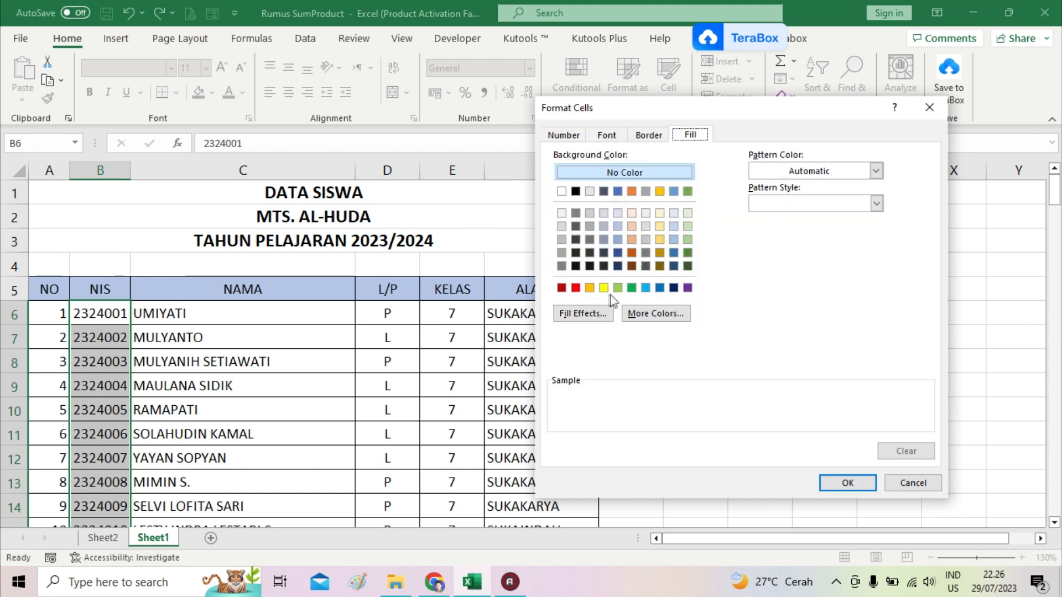
click(575, 287)
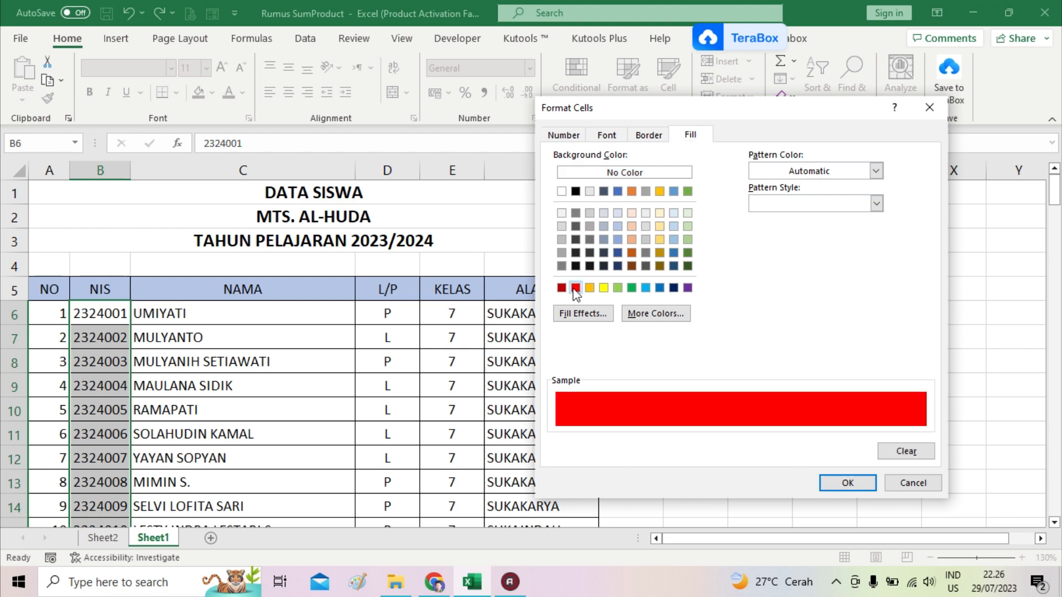
click(855, 482)
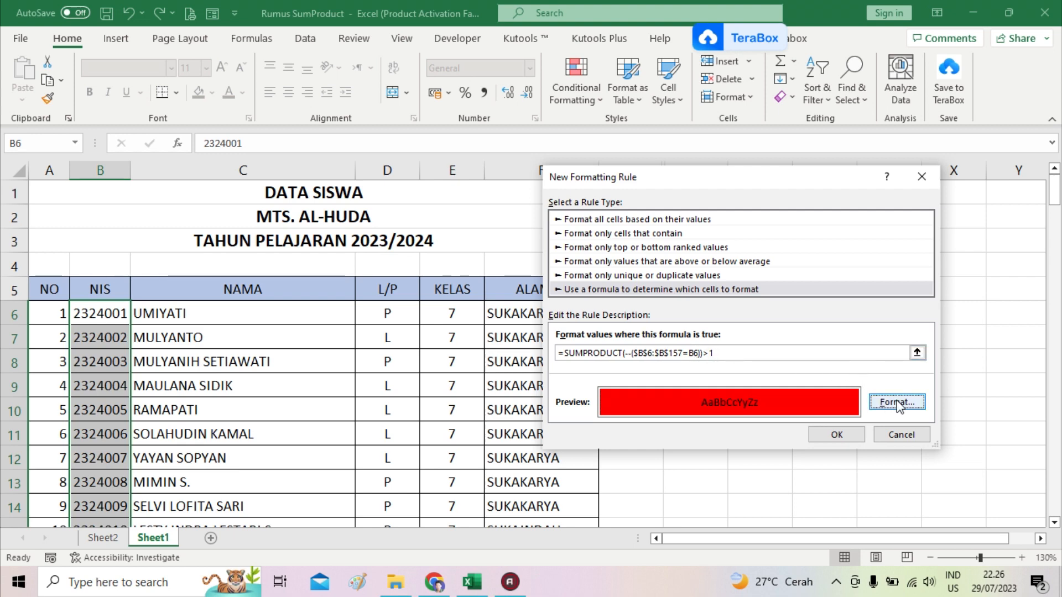
click(836, 434)
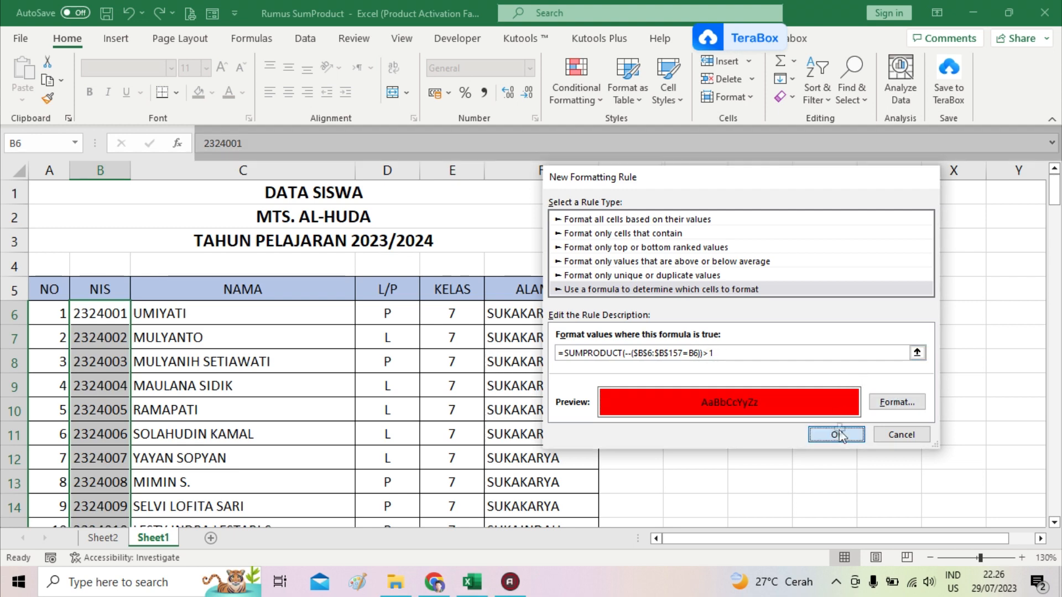
Look down the NIS column from B14 for cells highlighted in red by the formula rule.
click(111, 454)
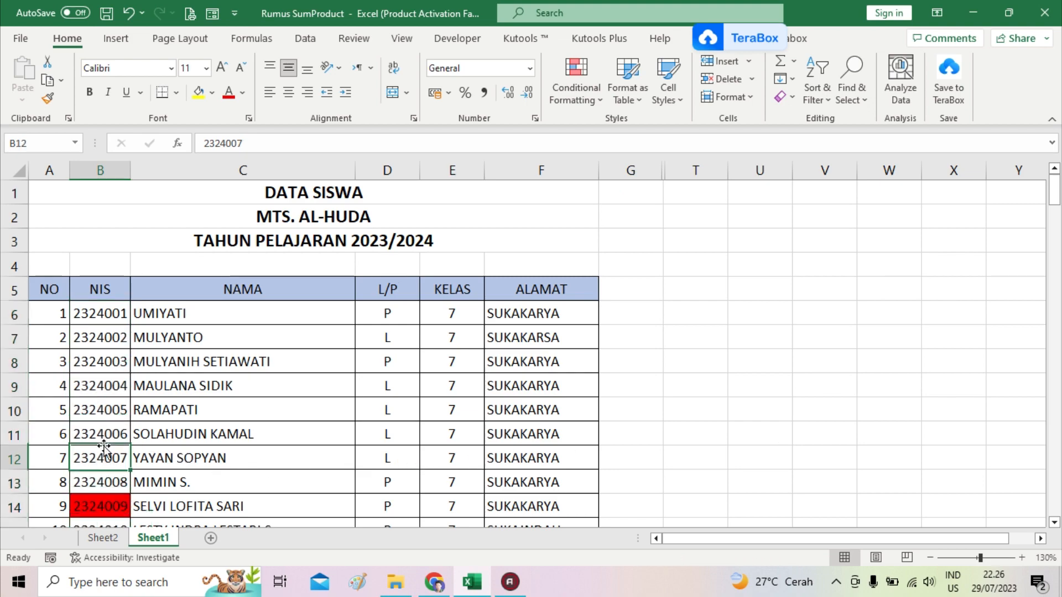
click(107, 505)
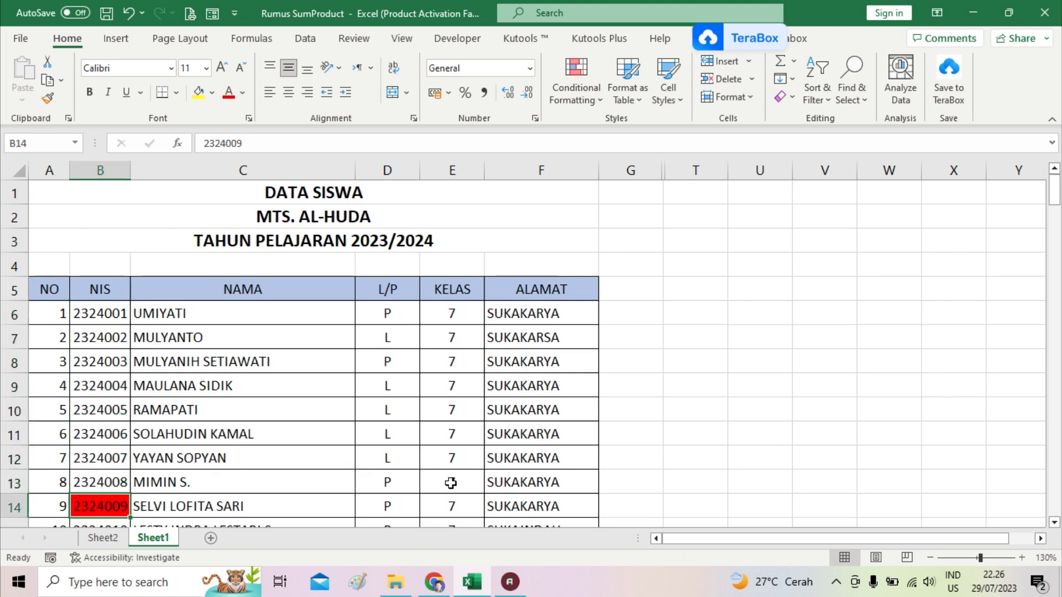
key(Down)
key(Down)
key(Down)
key(Down)
key(Down)
key(Down)
key(Down)
key(Down)
key(Down)
key(Down)
key(Down)
key(Down)
key(Down)
key(Down)
key(Down)
key(Down)
key(Down)
key(Down)
key(Down)
key(Down)
key(Down)
key(Down)
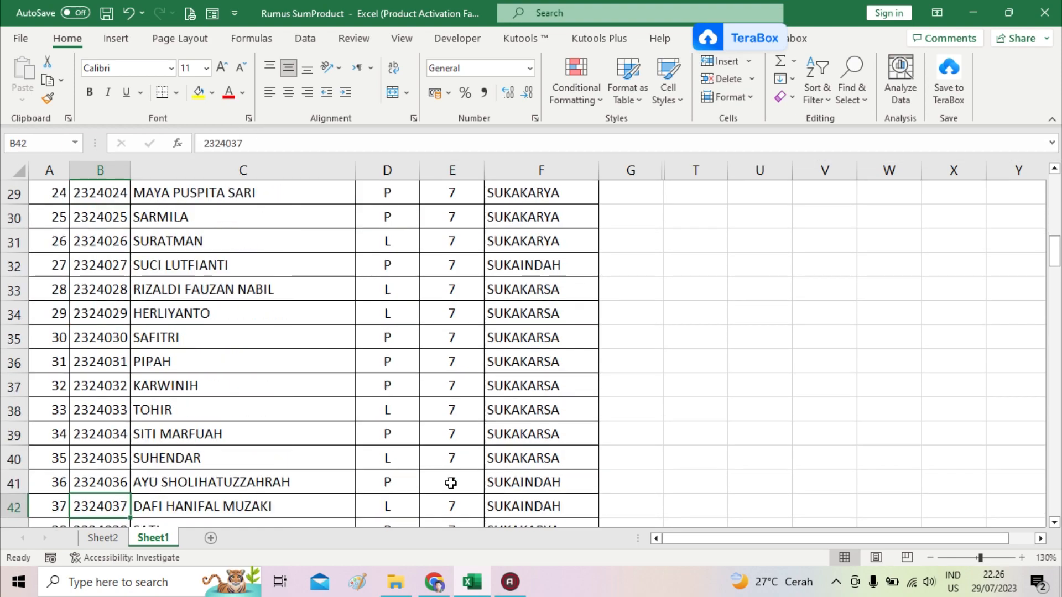
key(Down)
key(Down)
key(Down)
key(Down)
key(Down)
key(Down)
key(Down)
key(Down)
key(Down)
key(Down)
key(Down)
key(Down)
key(Down)
key(Down)
key(Down)
key(Down)
key(Down)
key(Down)
key(Down)
key(Down)
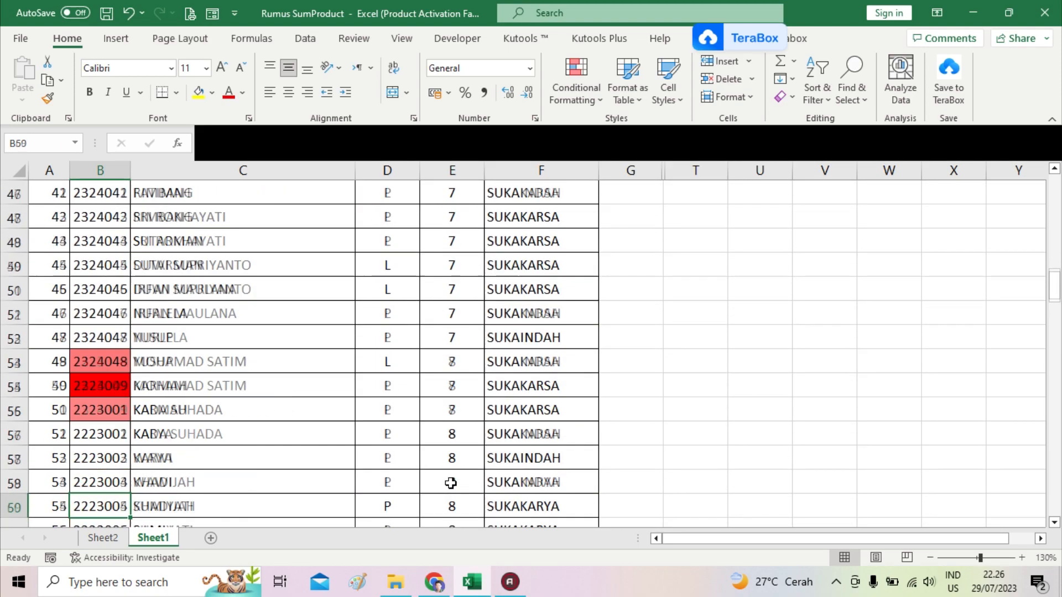
key(Down)
key(Down)
key(Down)
key(Down)
key(Down)
key(Down)
key(Down)
key(Down)
key(Down)
key(Down)
key(Down)
key(Down)
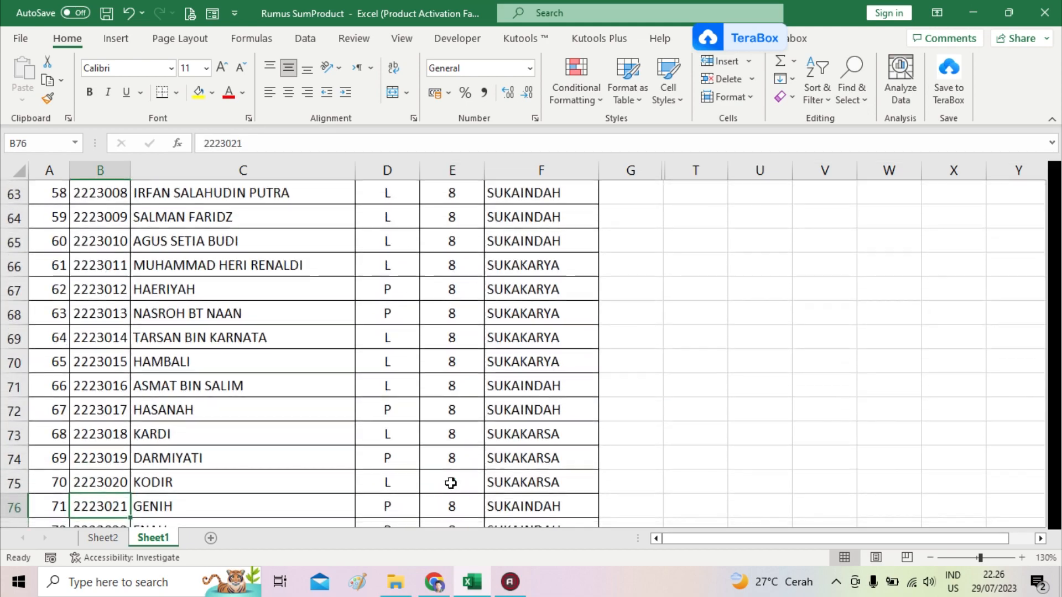
key(Down)
key(Down)
key(Down)
Return to the NIS header in B5 and add filters to the table's header row.
key(ctrl+Up)
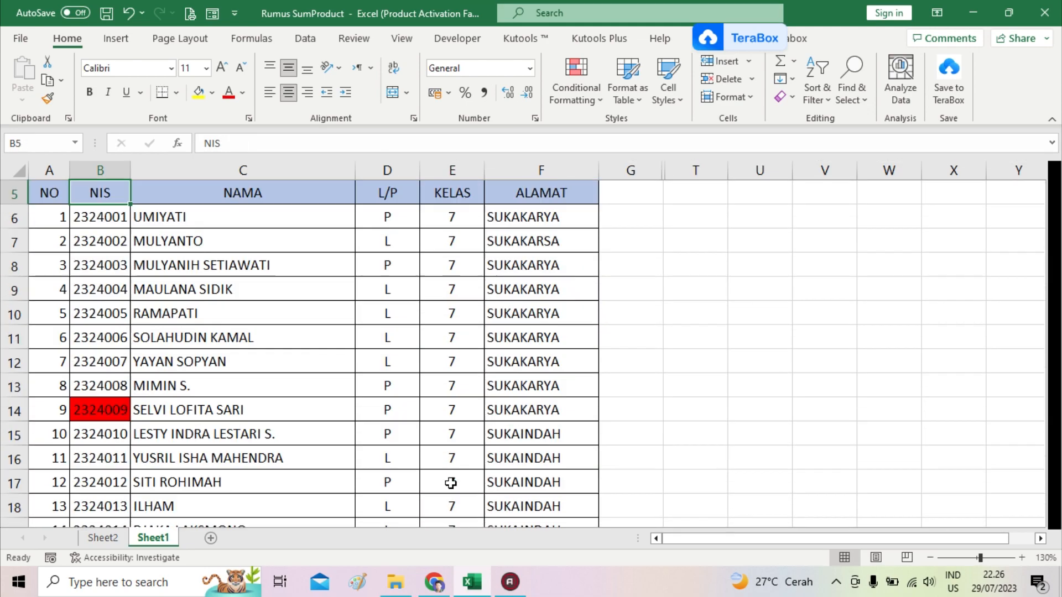
key(Up)
key(Up)
key(Down)
key(Down)
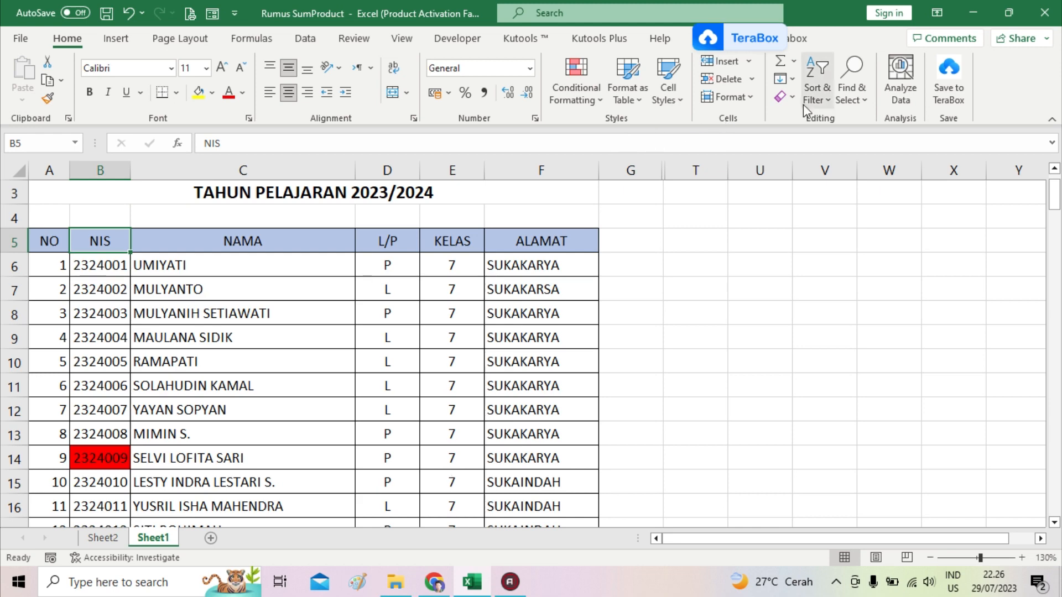
click(817, 93)
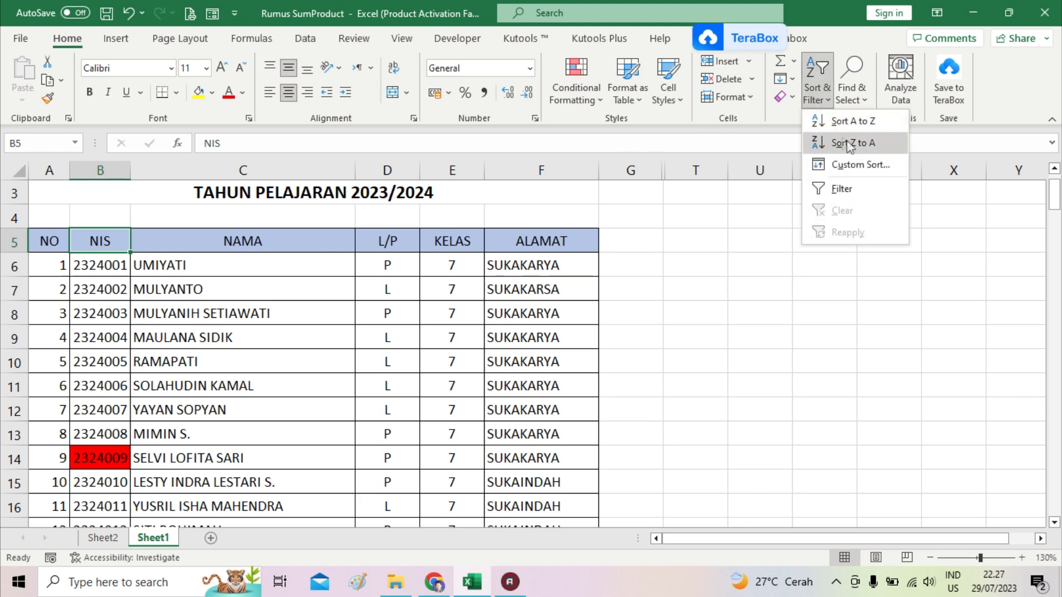
click(861, 190)
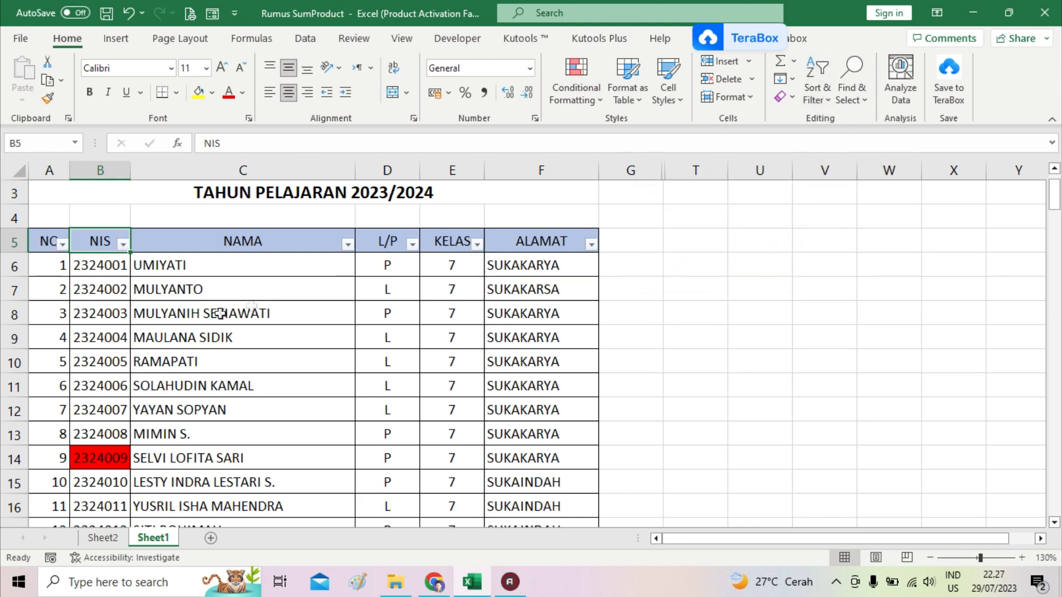
Filter the NIS column by the red cell colour to list only the rows with duplicate numbers.
click(123, 245)
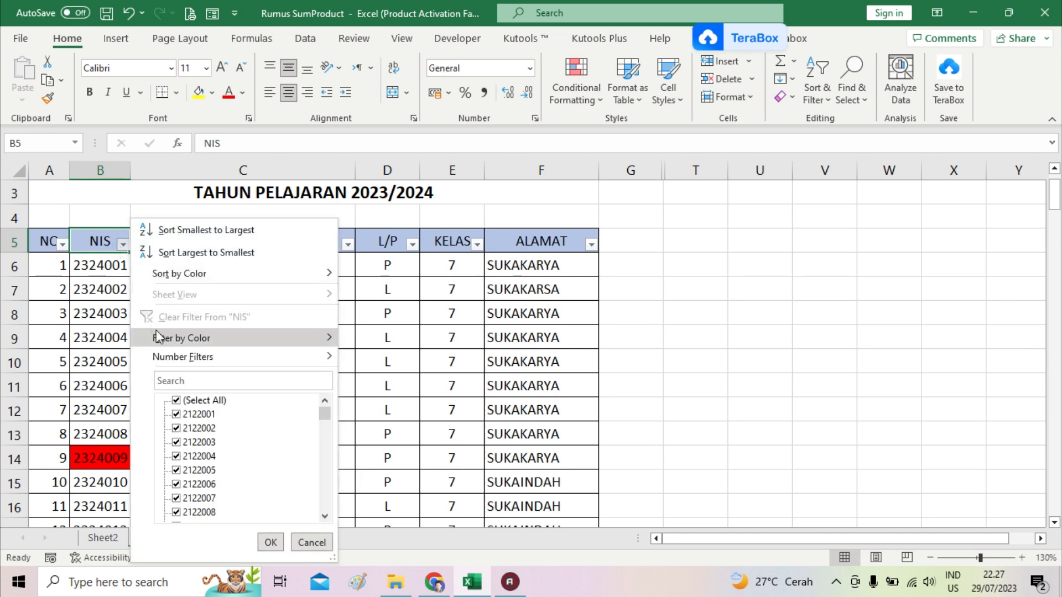
mouse_move(158, 338)
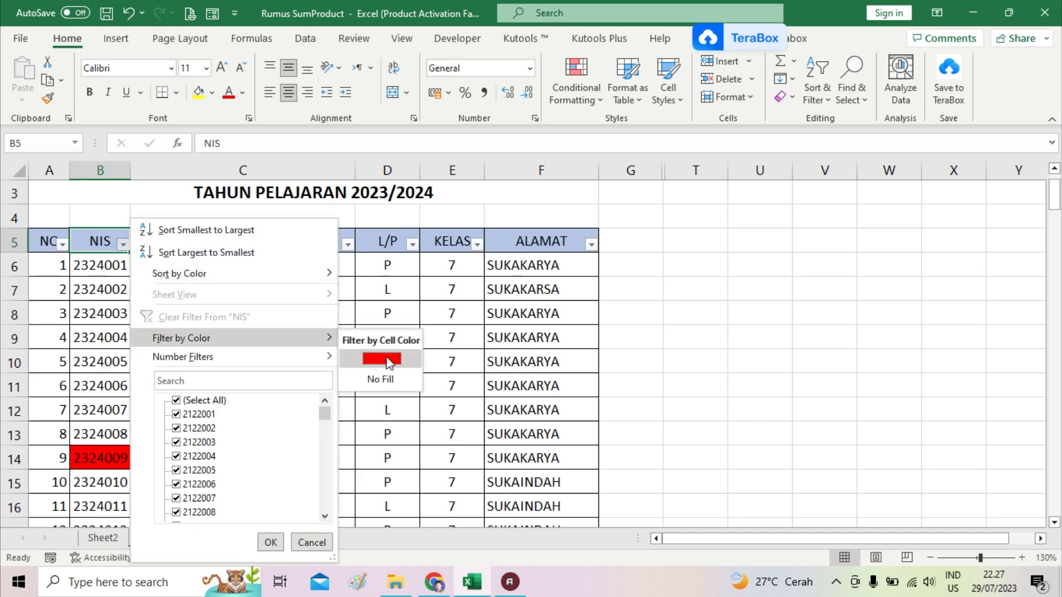
click(382, 359)
click(100, 289)
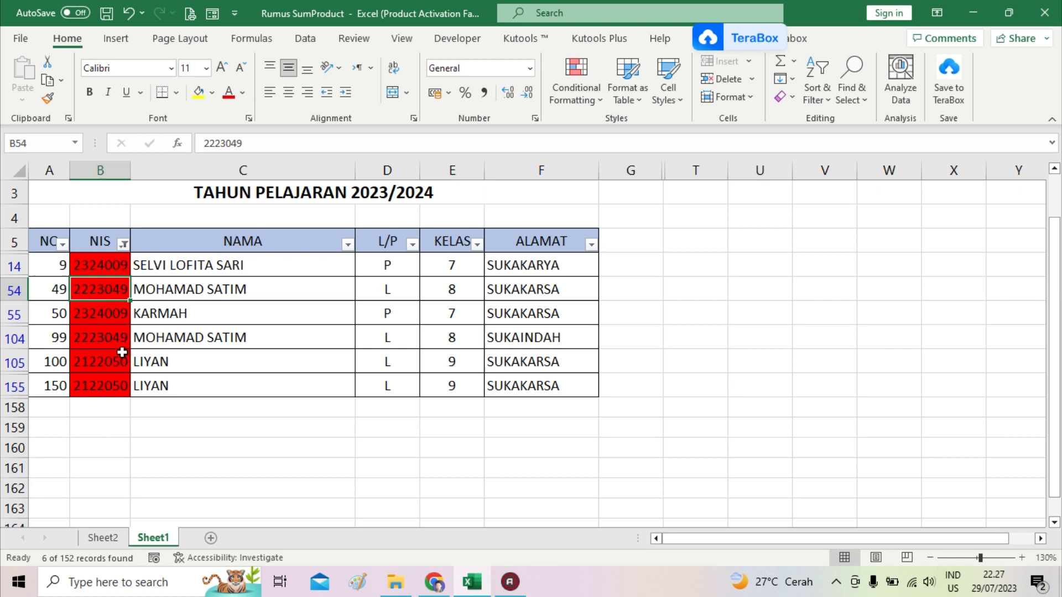
Make the duplicate NIS in B14 unique by changing its fifth digit to 1.
click(110, 270)
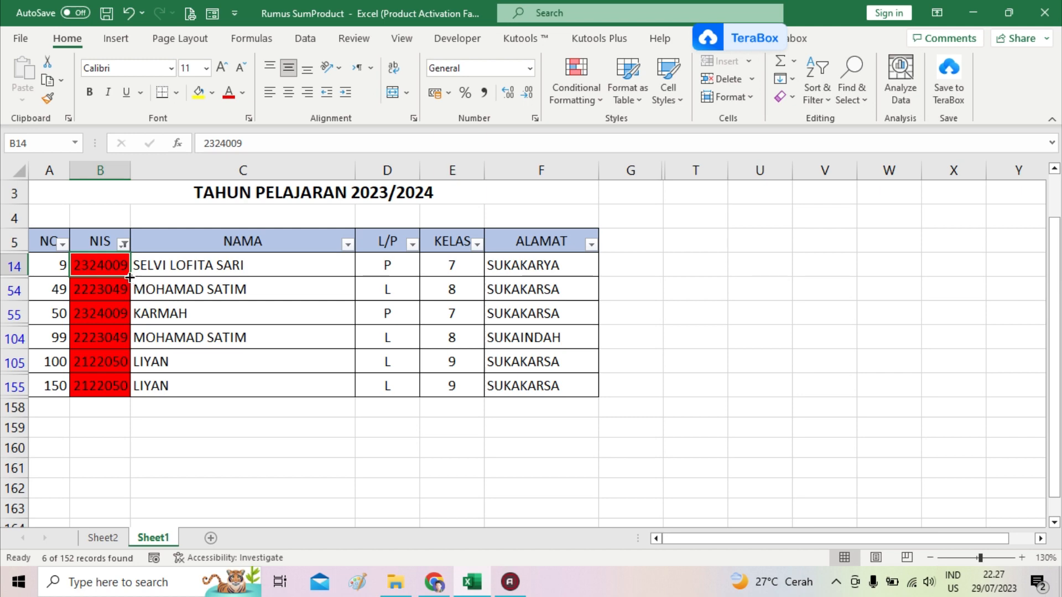
key(F2)
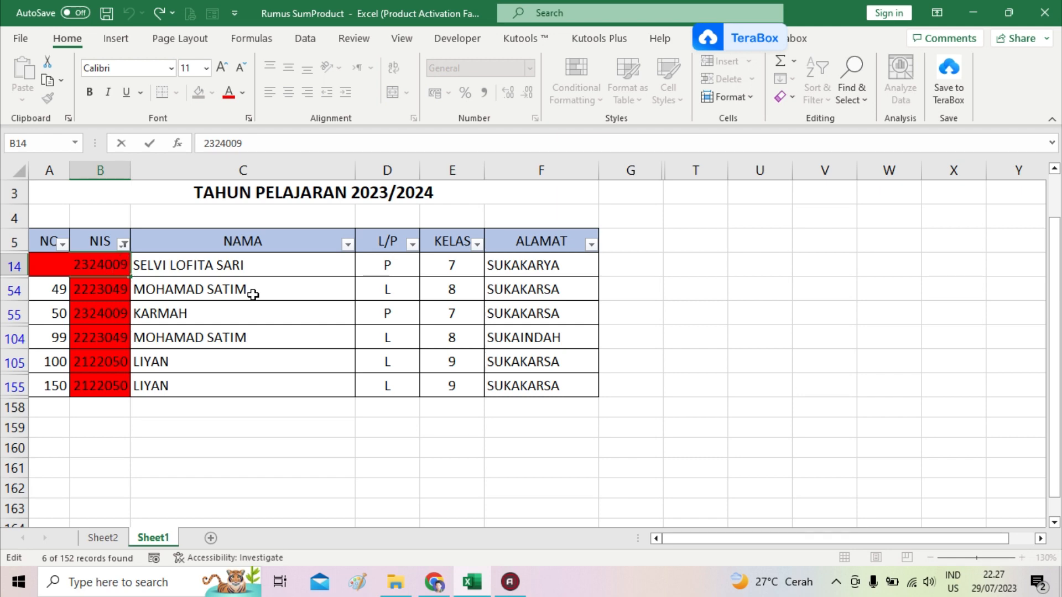
key(Right)
key(shift+Right)
text(1)
key(Return)
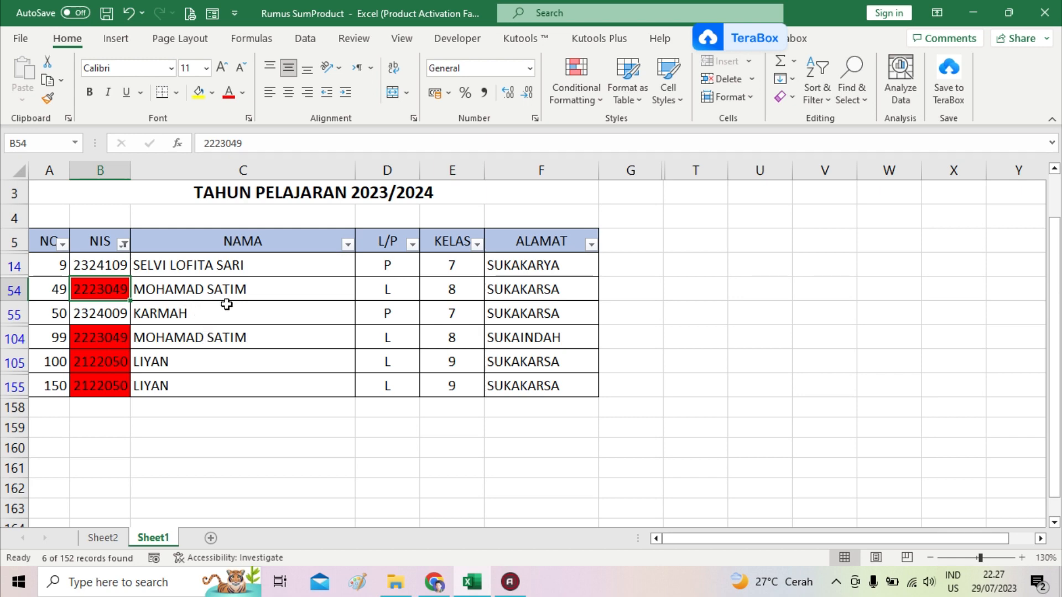
Change the fifth digit of the duplicate NIS in B54 to 1.
key(F2)
key(shift+Left)
text(1)
key(Return)
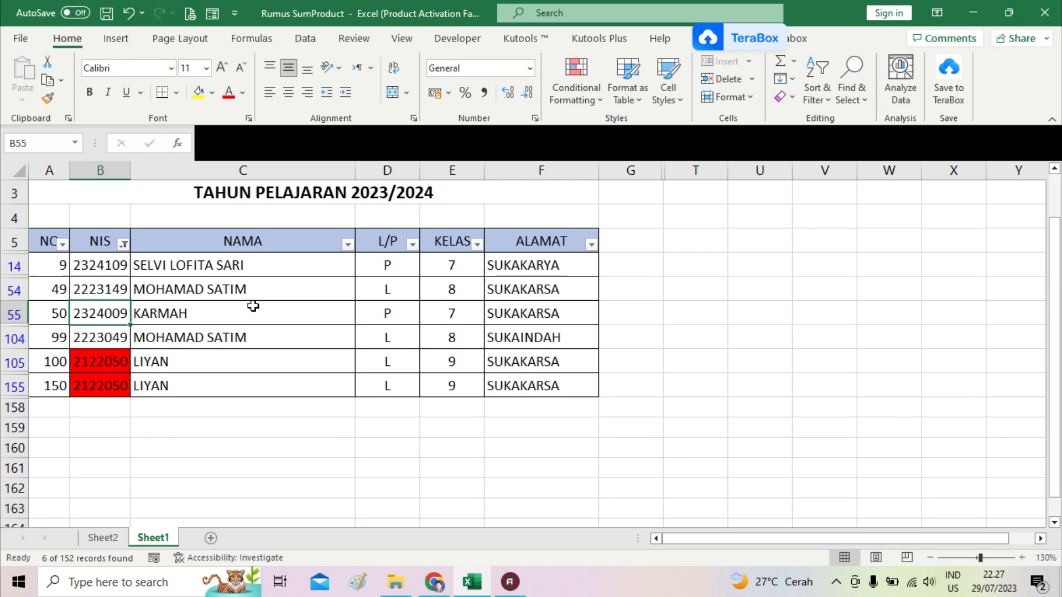
Correct the duplicate NIS in B105 by replacing its fifth digit with 1.
click(121, 360)
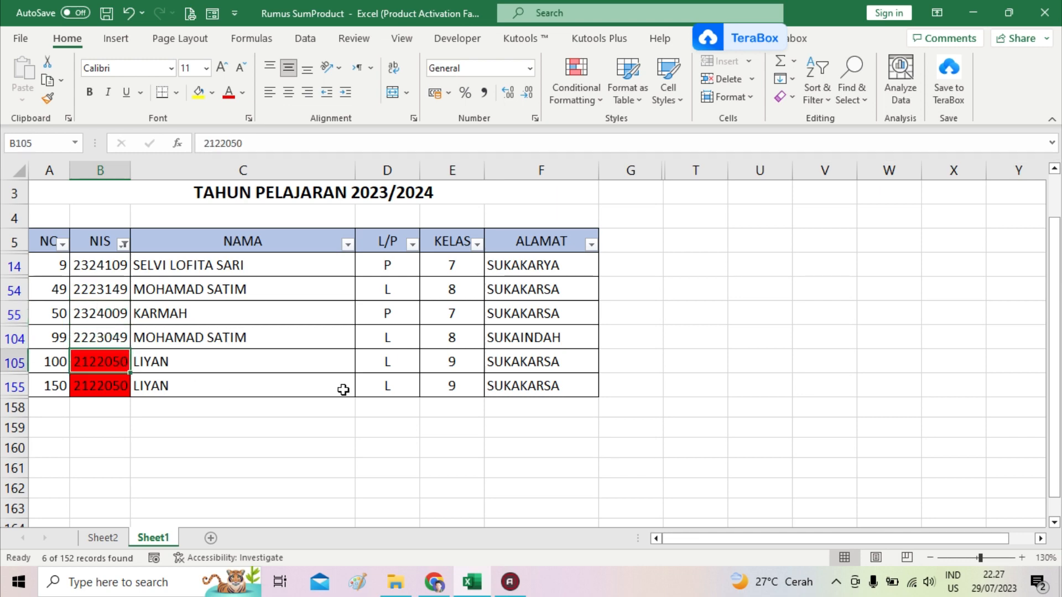
key(F2)
key(Left)
key(Left)
key(BackSpace)
text(1)
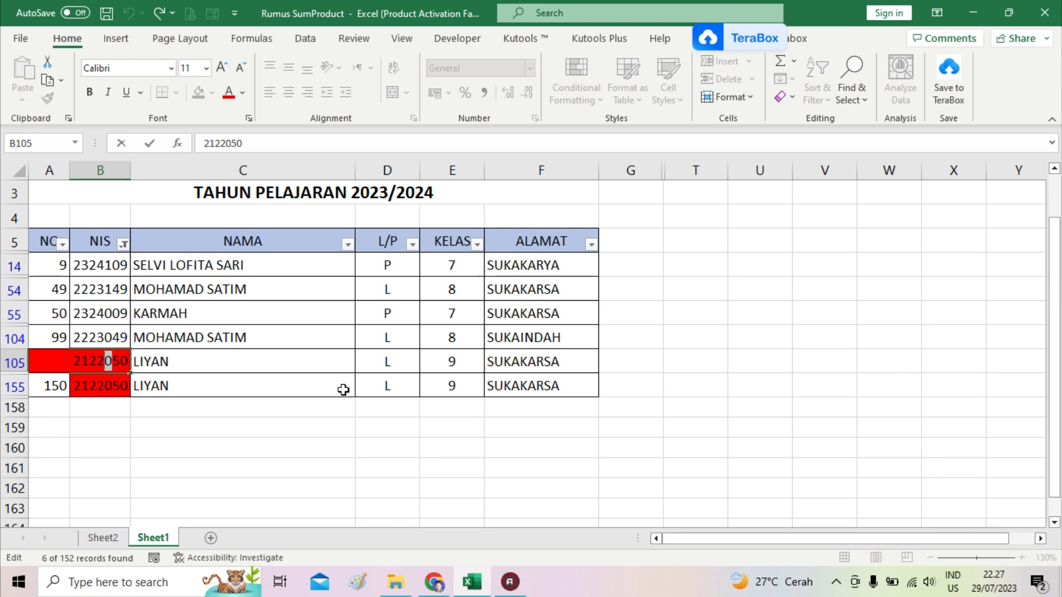
key(Return)
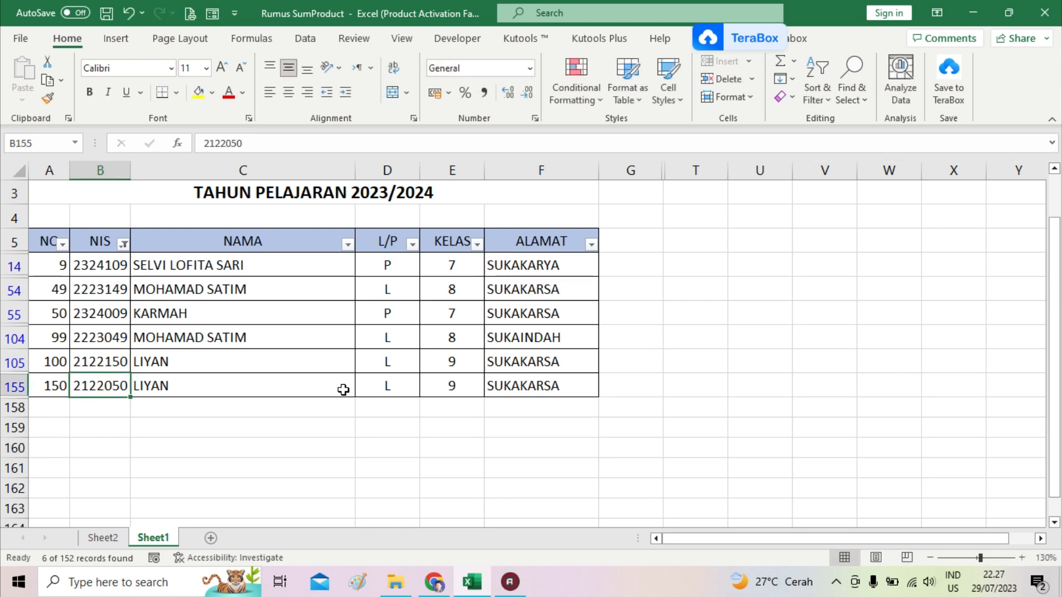